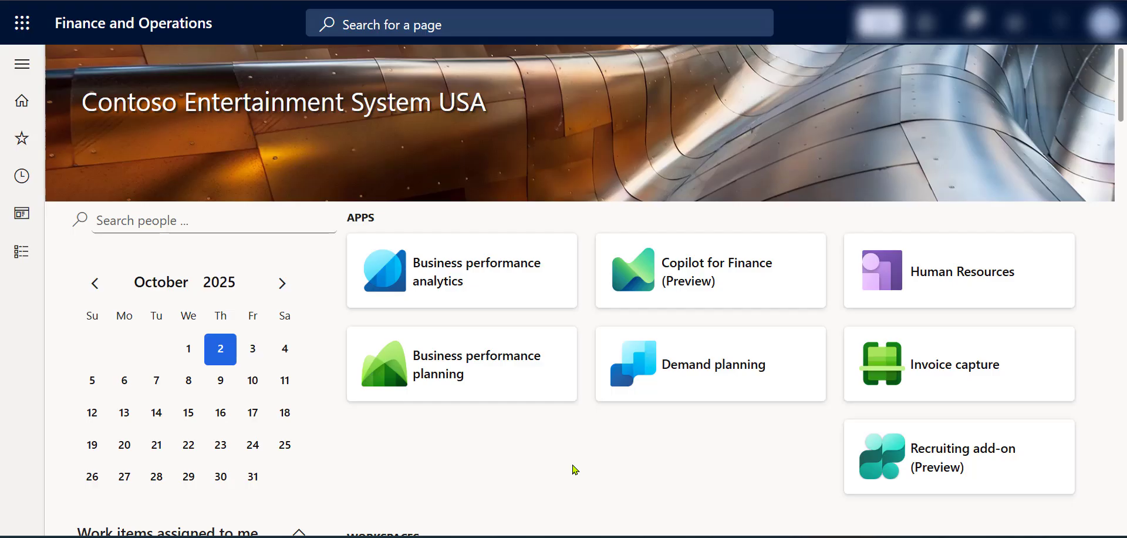
# - Switch to the Excel workbook and examine the USMF loan bookings on the Accounting Entries sheet
pyautogui.click(462, 535)
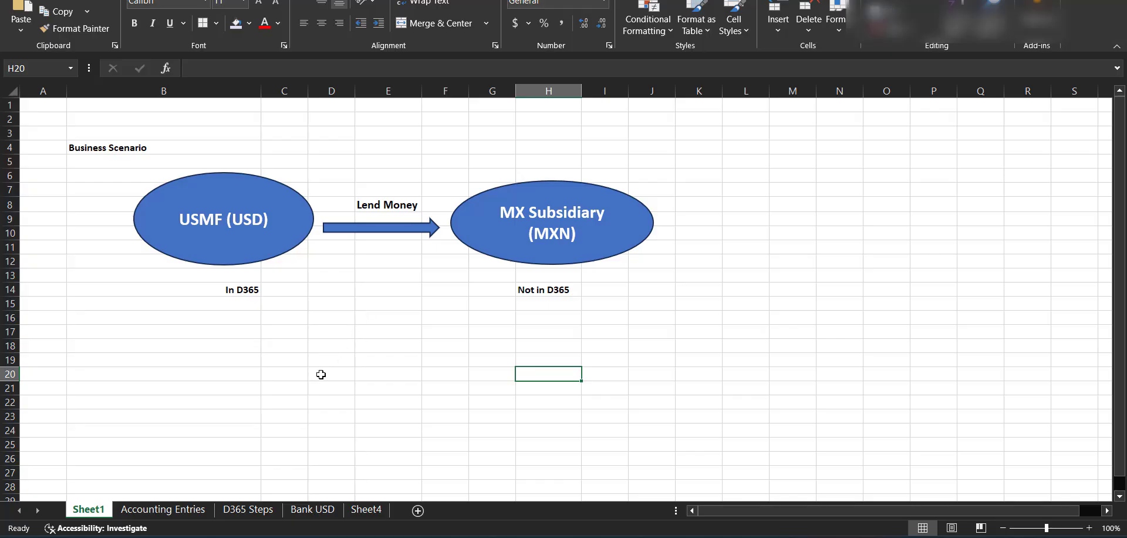
pyautogui.click(203, 509)
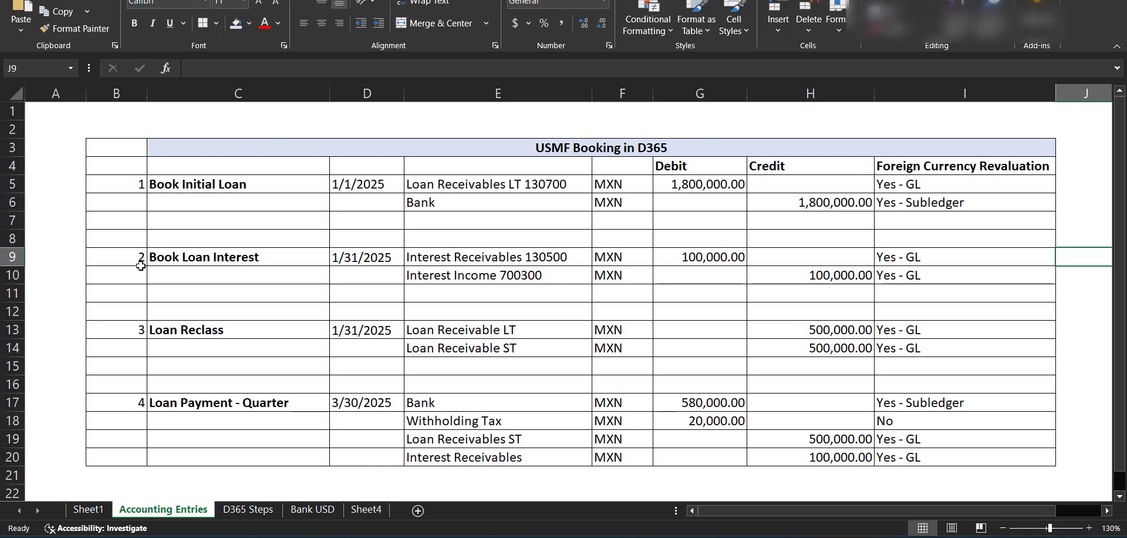
pyautogui.click(111, 187)
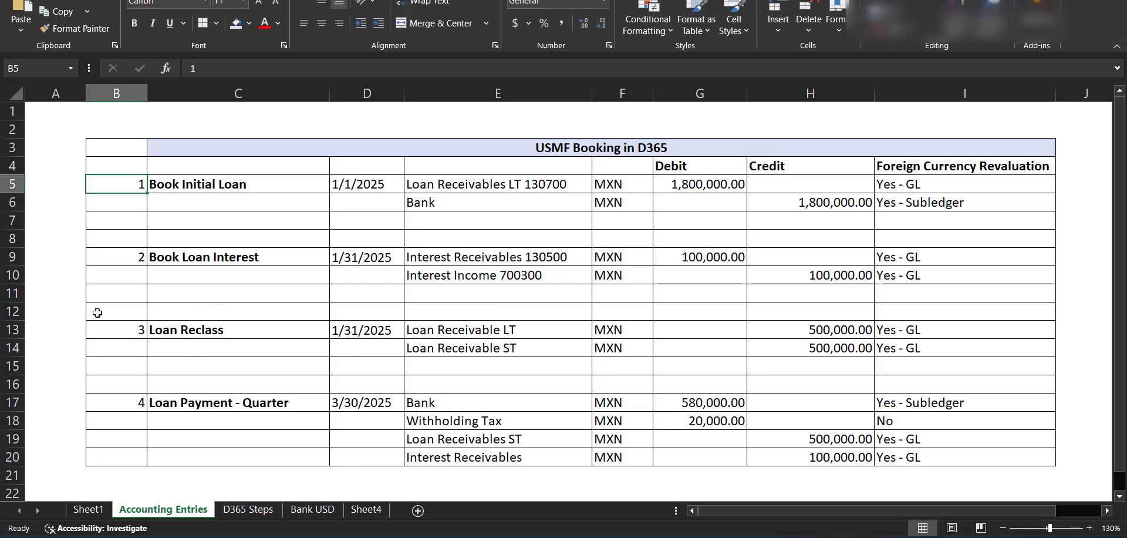
pyautogui.scroll(-1, 66, 313)
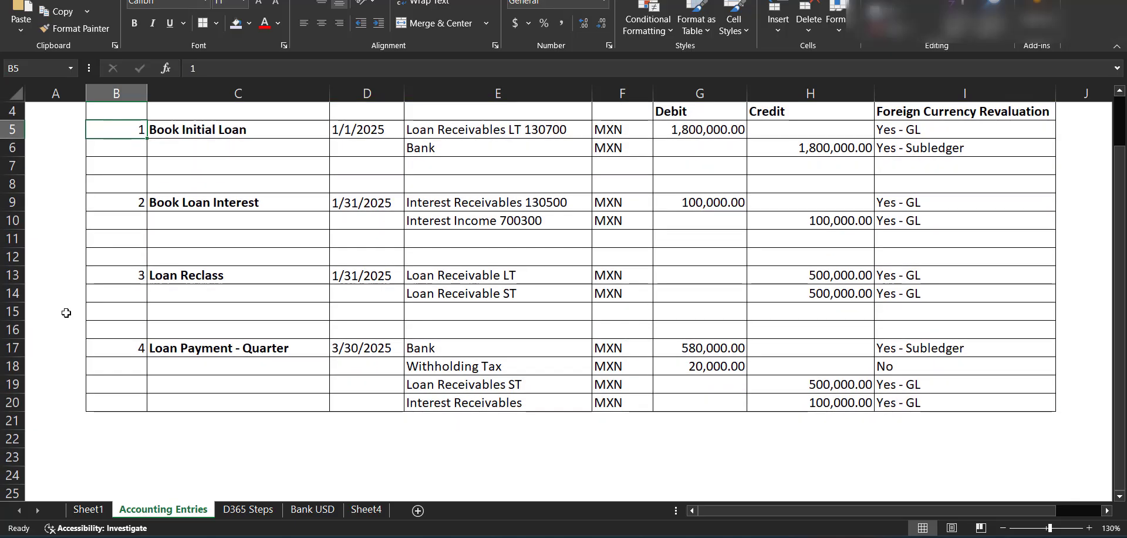
pyautogui.scroll(1, 68, 314)
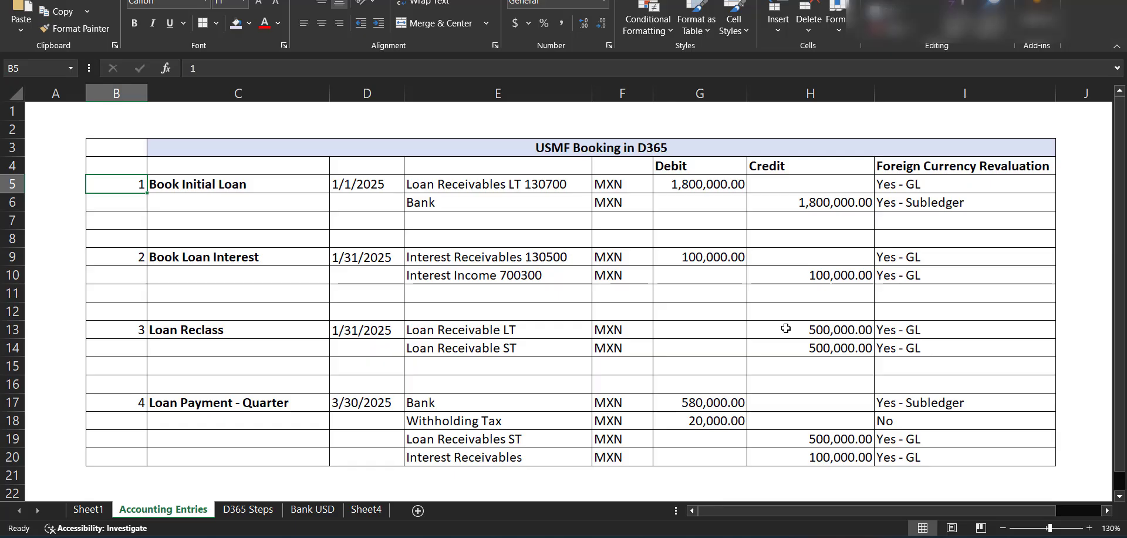
# - Move the Loan Receivable ST amount of the Loan Reclass entry from the Credit column to the Debit column, cell G14
pyautogui.click(847, 349)
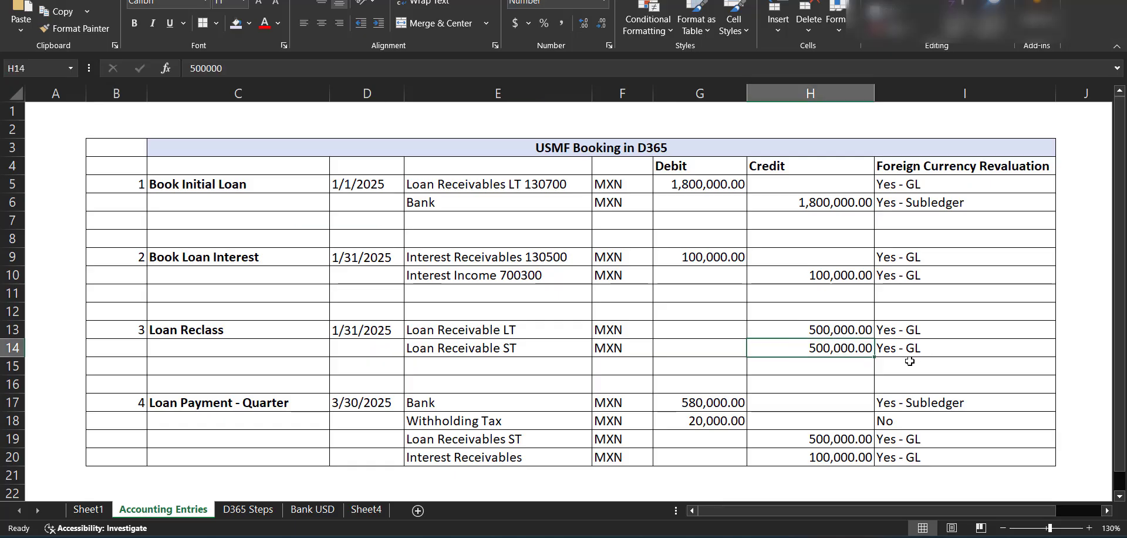
pyautogui.moveTo(840, 356); pyautogui.dragTo(742, 362)
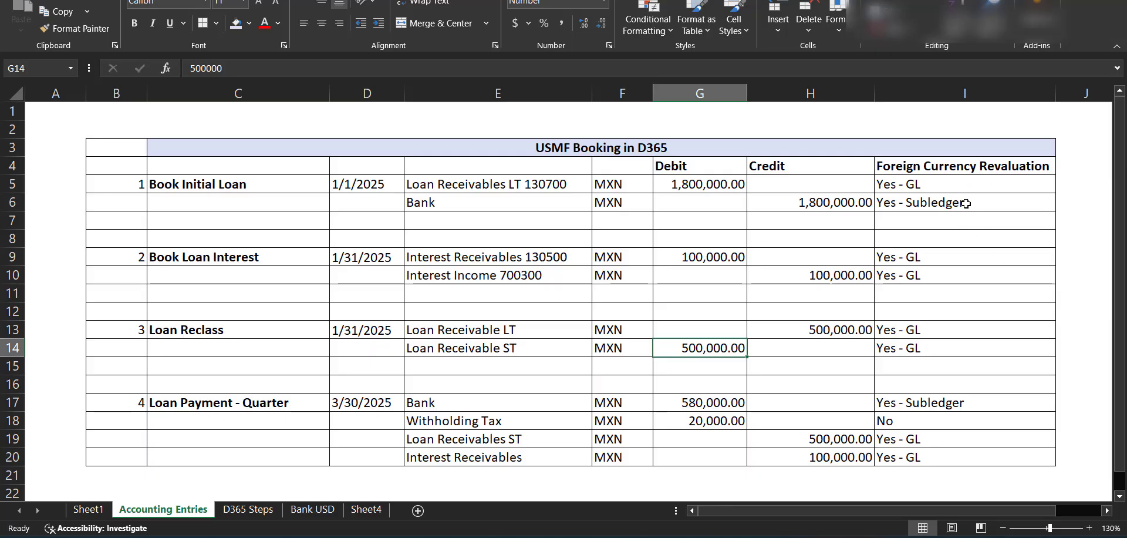
# - Review the quarterly loan payment entry's bank, withholding tax, loan and interest lines against the booked loan interest and their revaluation flags
pyautogui.click(969, 404)
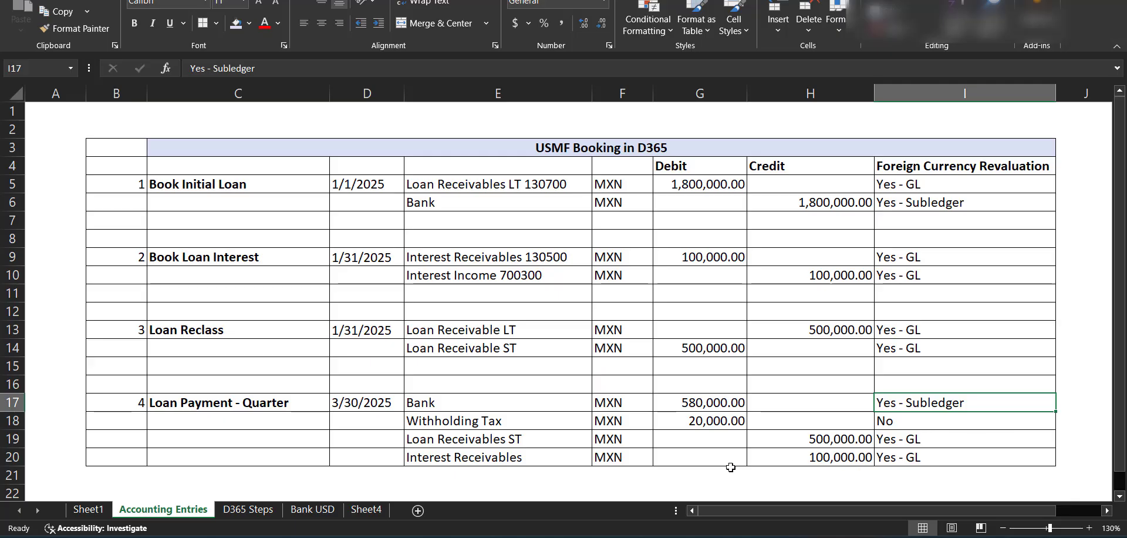
pyautogui.click(570, 439)
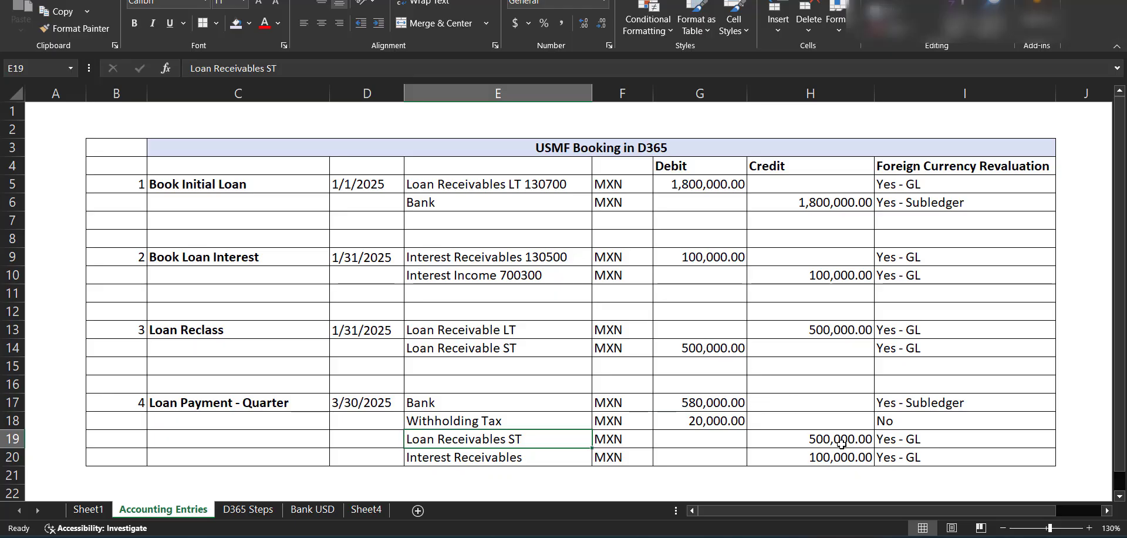
pyautogui.click(569, 463)
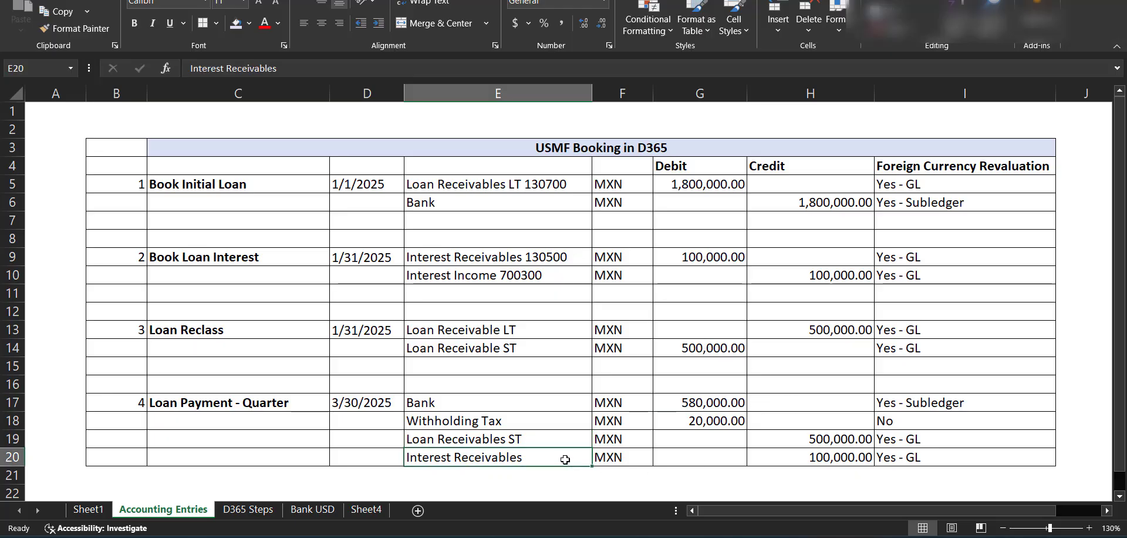
pyautogui.moveTo(492, 259); pyautogui.dragTo(728, 257)
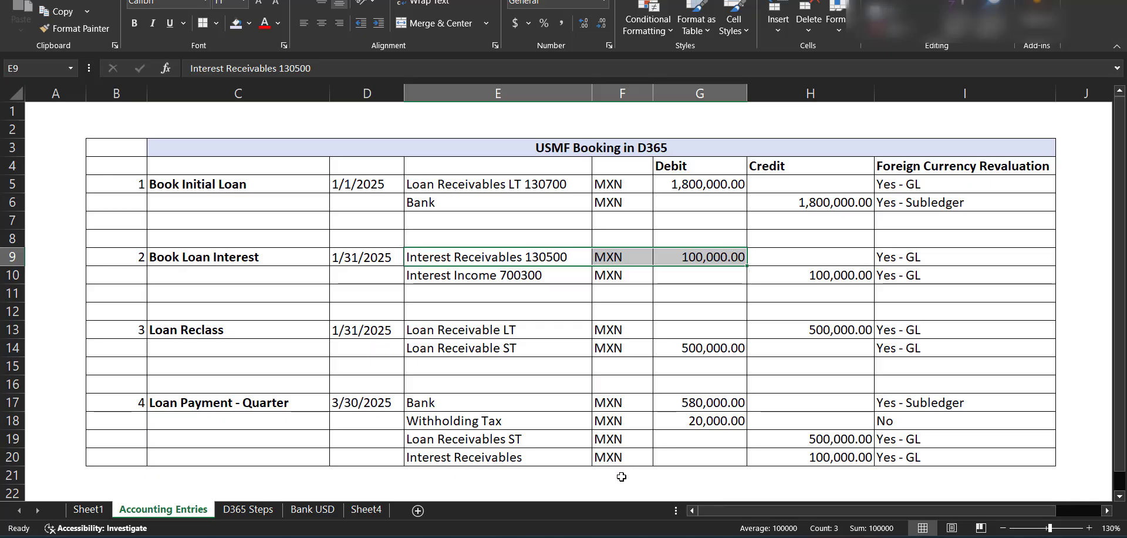
pyautogui.moveTo(569, 456); pyautogui.dragTo(840, 456)
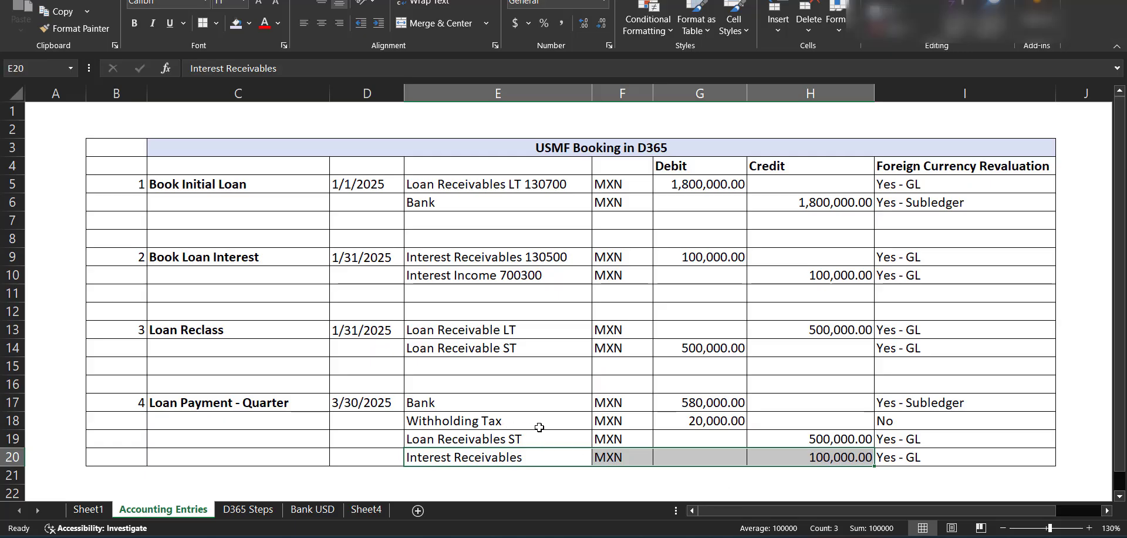
pyautogui.moveTo(543, 424); pyautogui.dragTo(736, 420)
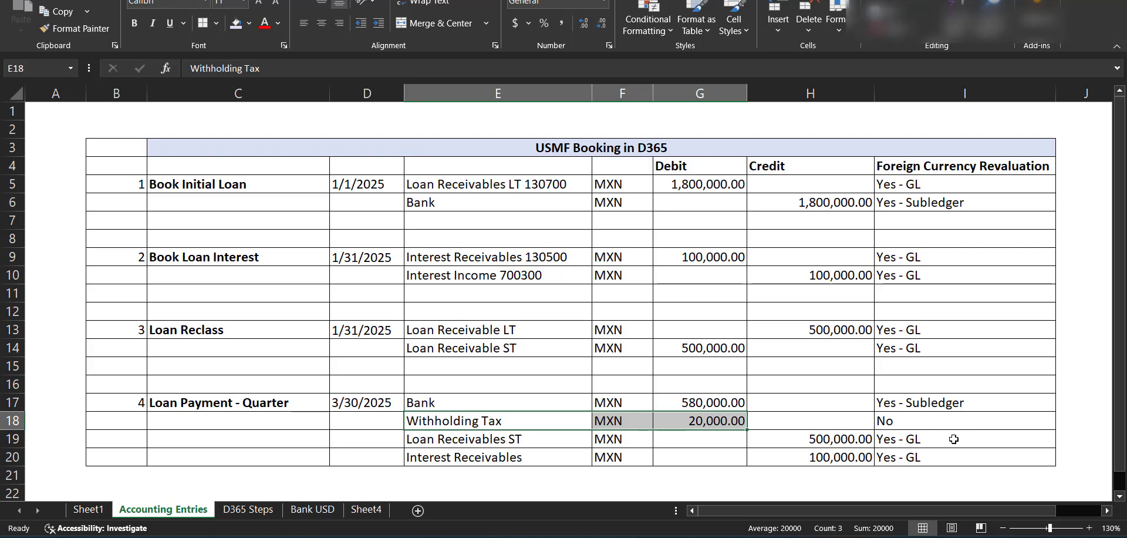
pyautogui.moveTo(952, 440); pyautogui.dragTo(551, 464)
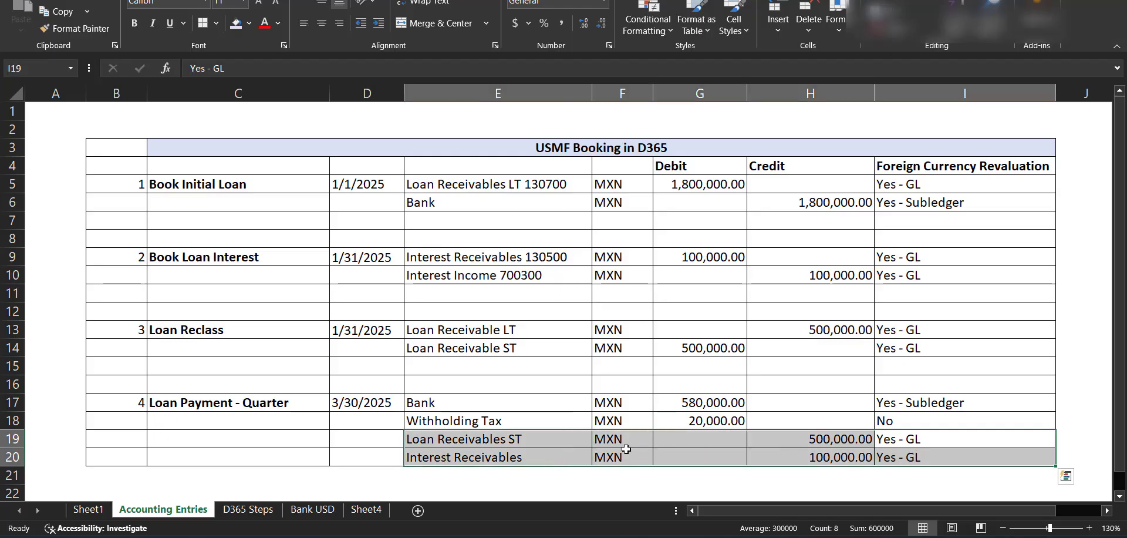
pyautogui.click(544, 424)
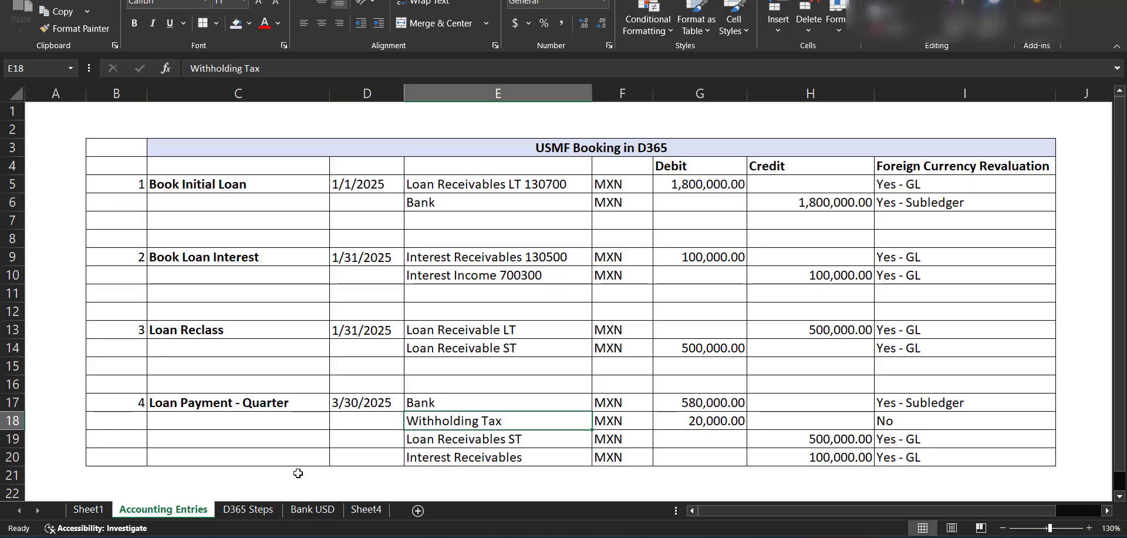
pyautogui.click(988, 422)
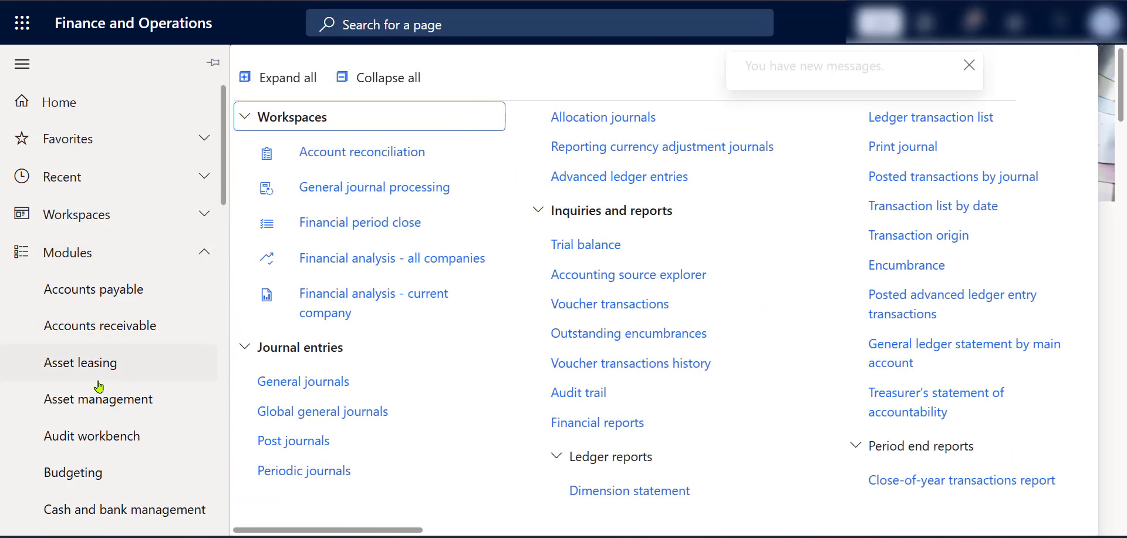
# - Open the General journals in Finance and Operations and add a new journal batch
pyautogui.click(297, 381)
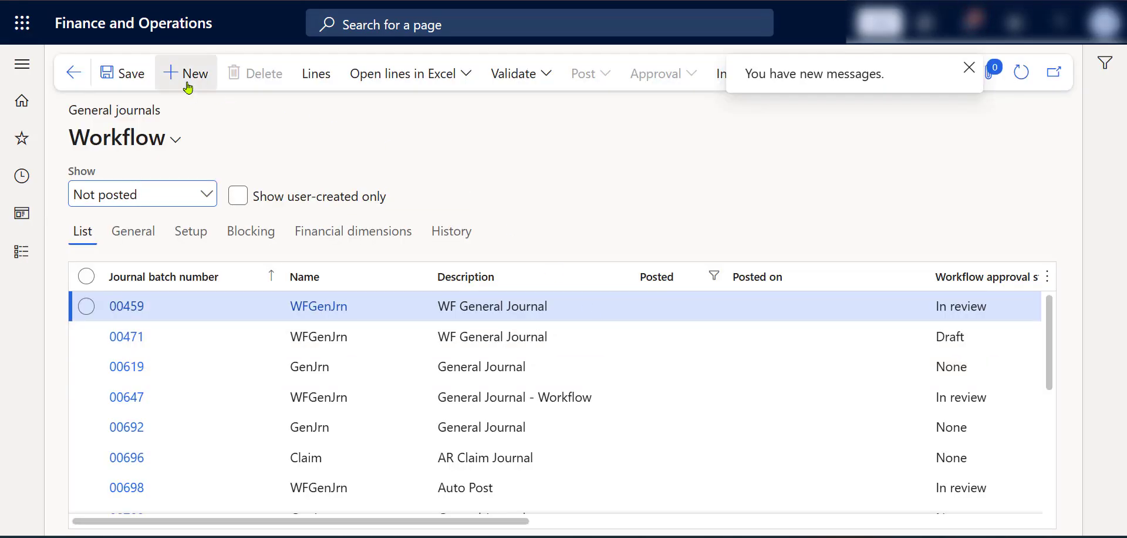
pyautogui.click(187, 78)
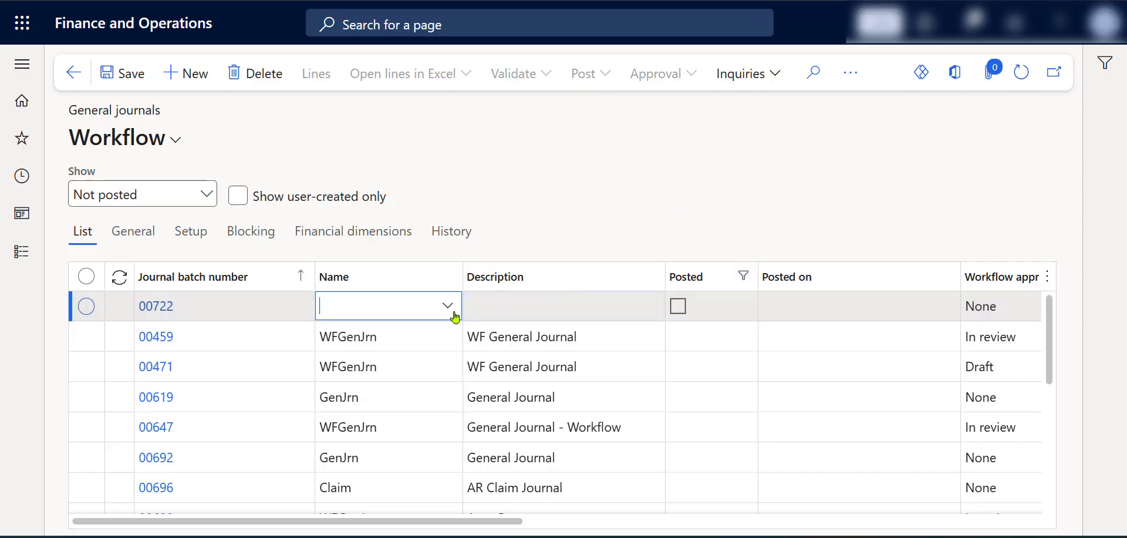
# - Find the existing journal batch described as General Journal - Loan and open its voucher lines
pyautogui.scroll(-10, 454, 312)
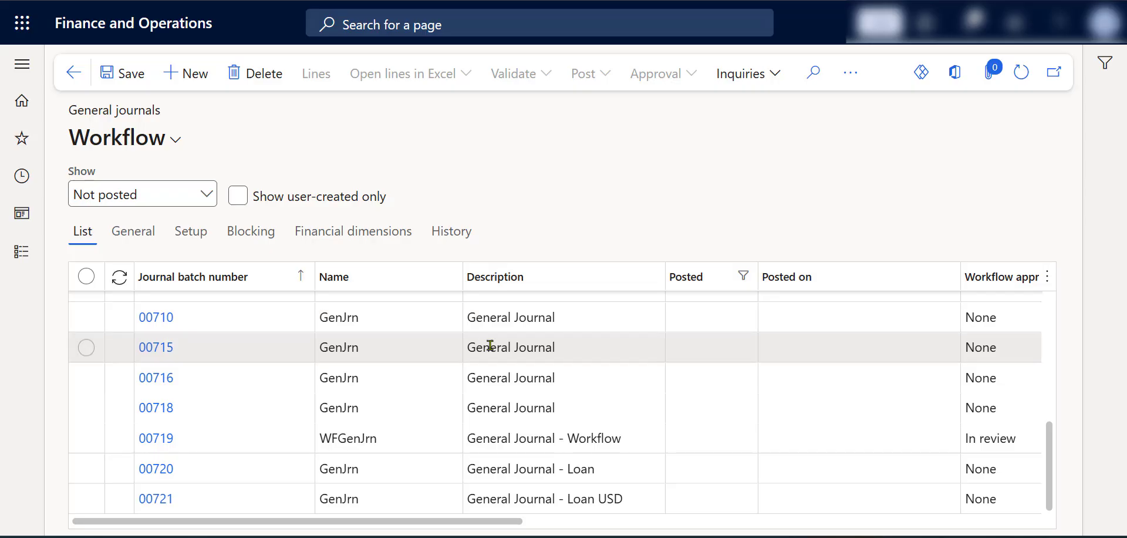
pyautogui.click(593, 474)
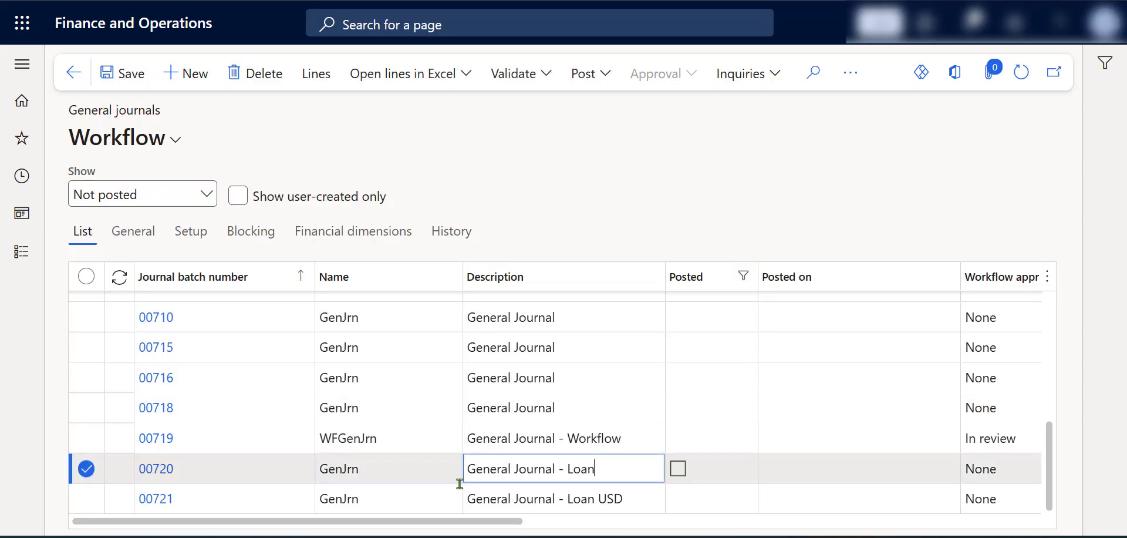
pyautogui.click(459, 482)
pyautogui.click(156, 473)
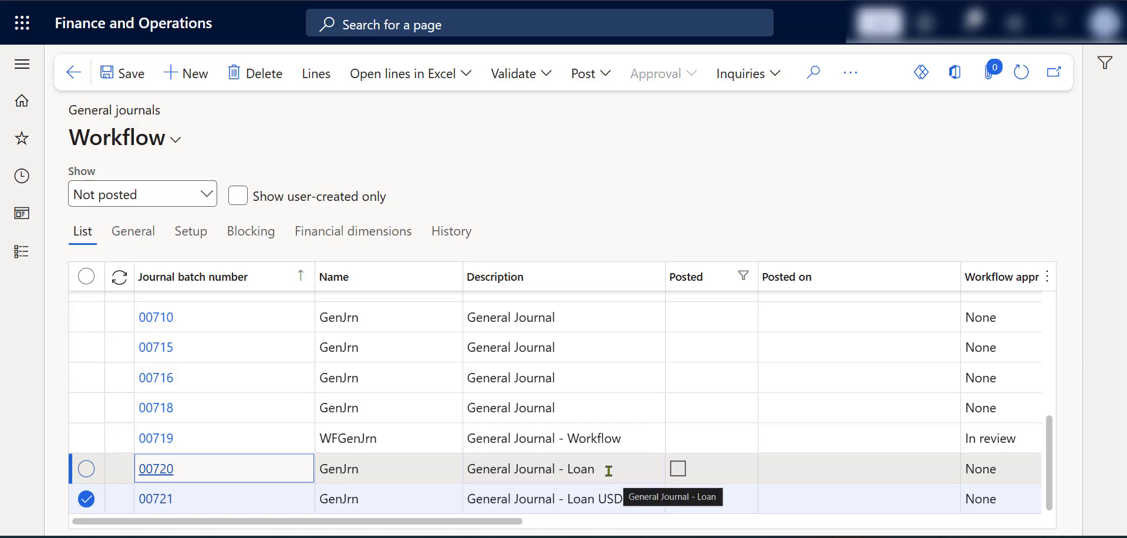
pyautogui.click(157, 469)
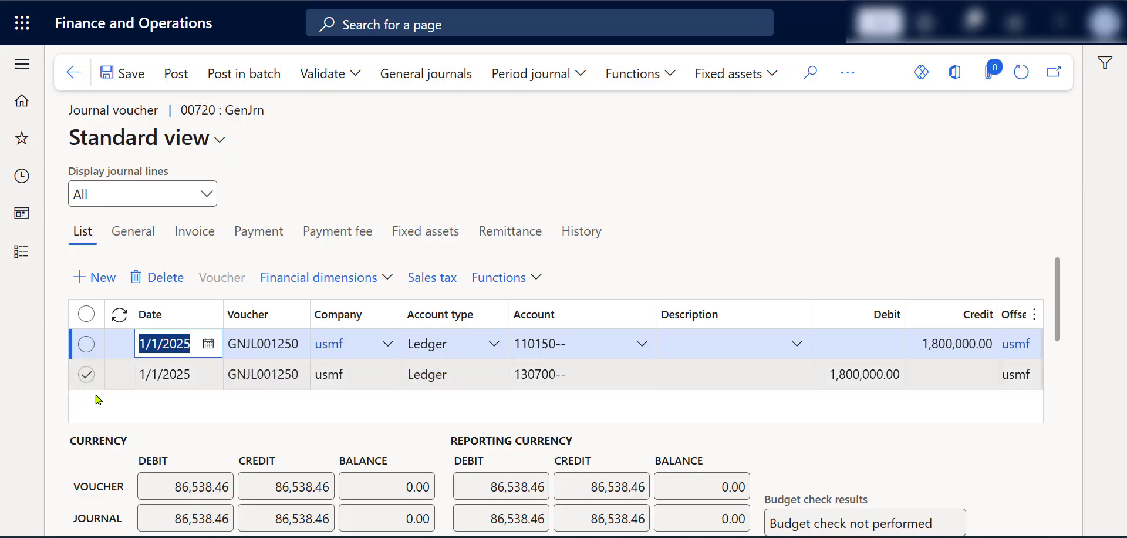
# - Set the description of the 1,800,000.00 debit line in the loan journal to Loan Rec
pyautogui.click(200, 385)
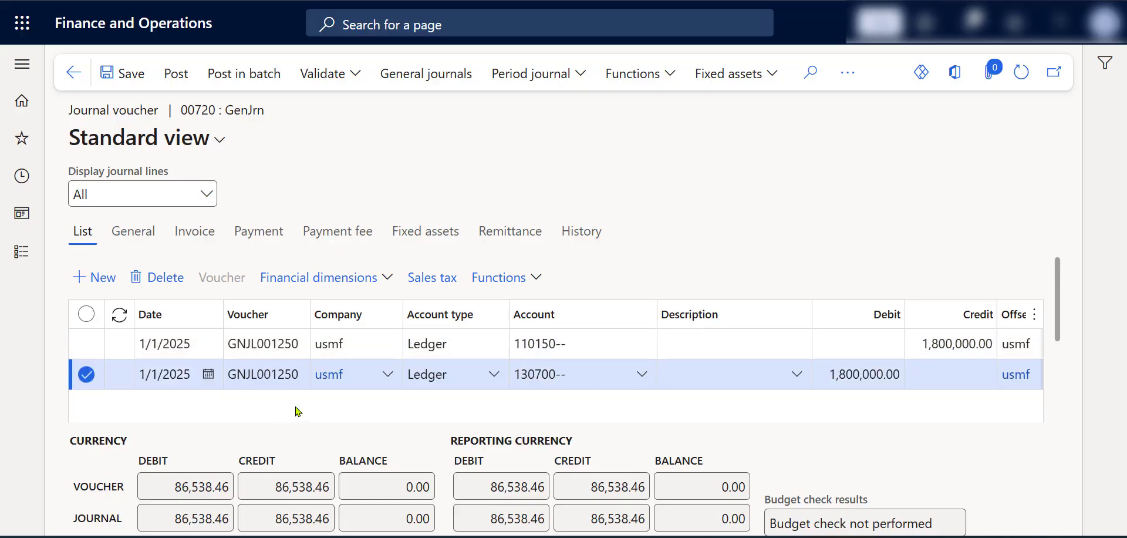
pyautogui.click(590, 377)
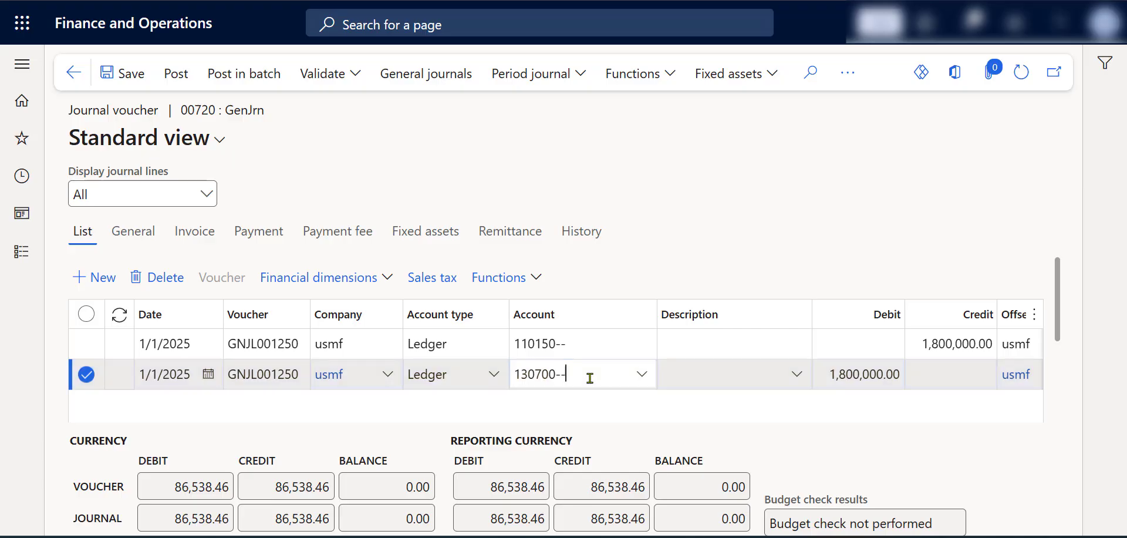
pyautogui.click(719, 375)
pyautogui.press('capslock')
pyautogui.write('L')
pyautogui.press('capslock')
pyautogui.write('oan')
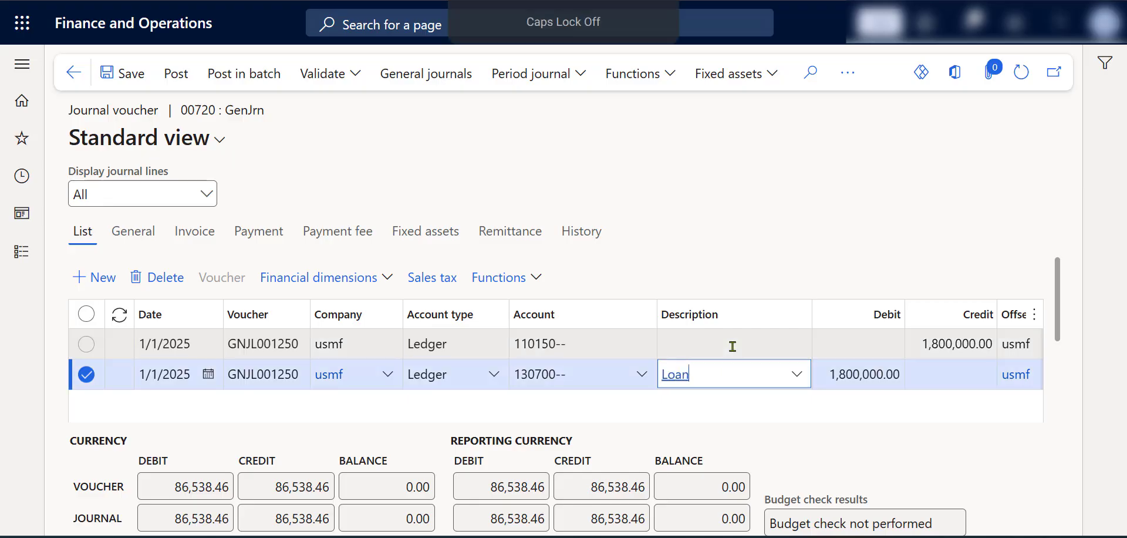
pyautogui.press('capslock')
pyautogui.write('R')
pyautogui.press('capslock')
pyautogui.write('ec')
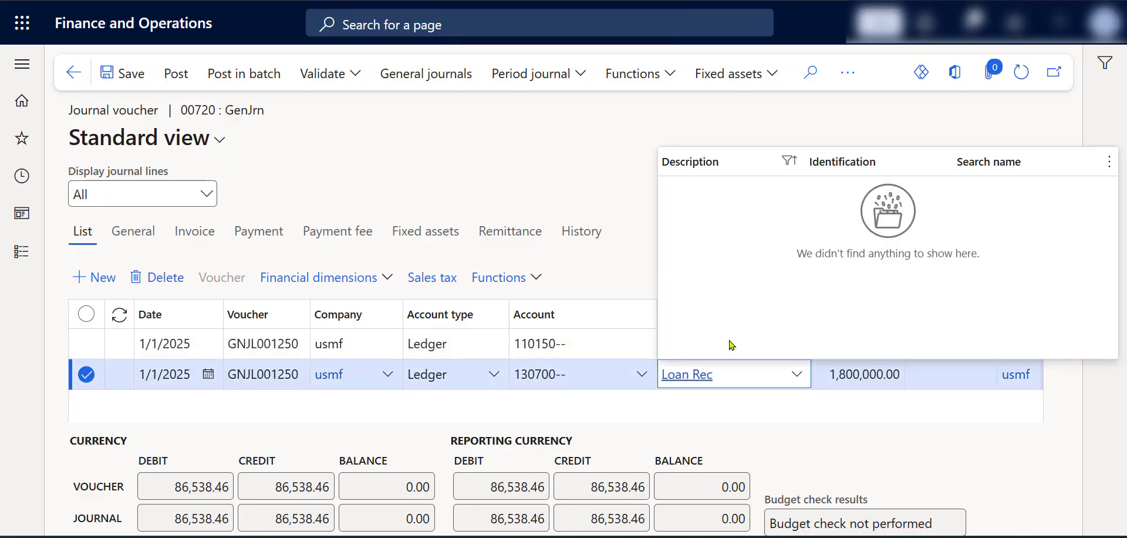
pyautogui.click(848, 409)
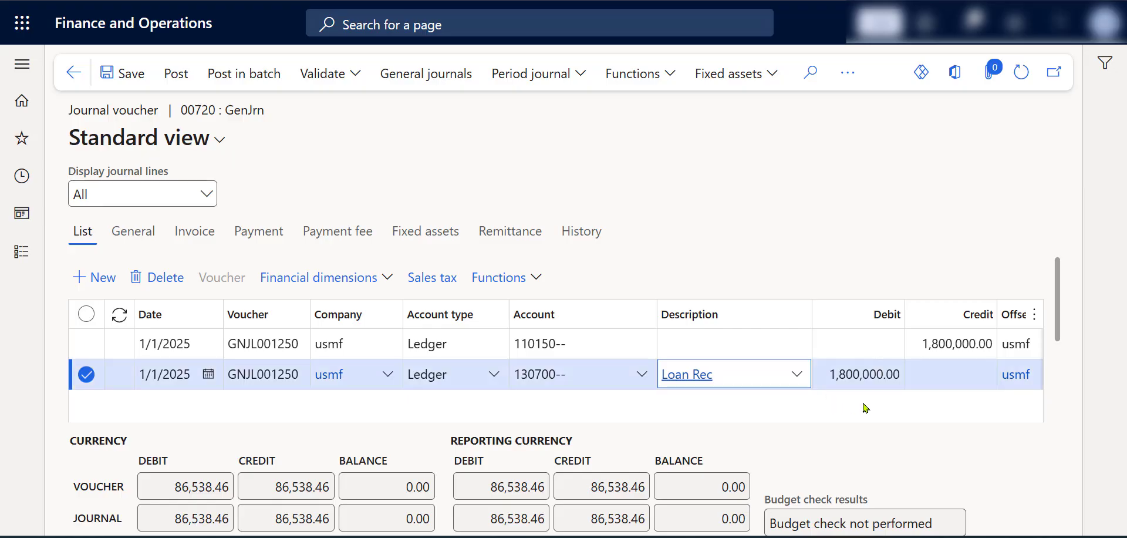
# - Check the debit line's offset fields, currency and exchange rate, the voucher's reporting currency credit, and the credit line's account
pyautogui.click(926, 378)
pyautogui.press('Tab')
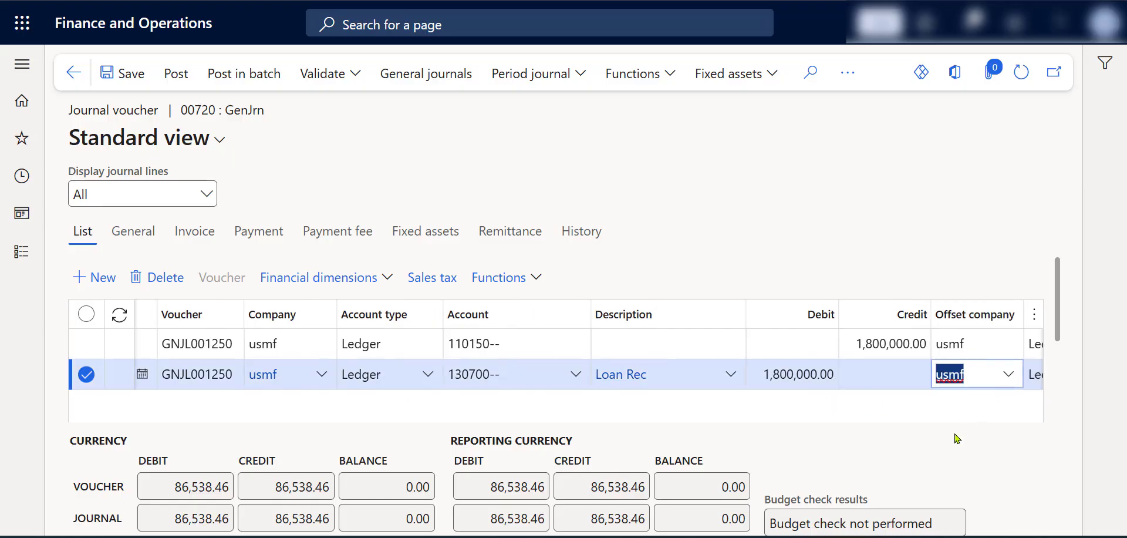
pyautogui.press('Tab')
pyautogui.press('Tab')
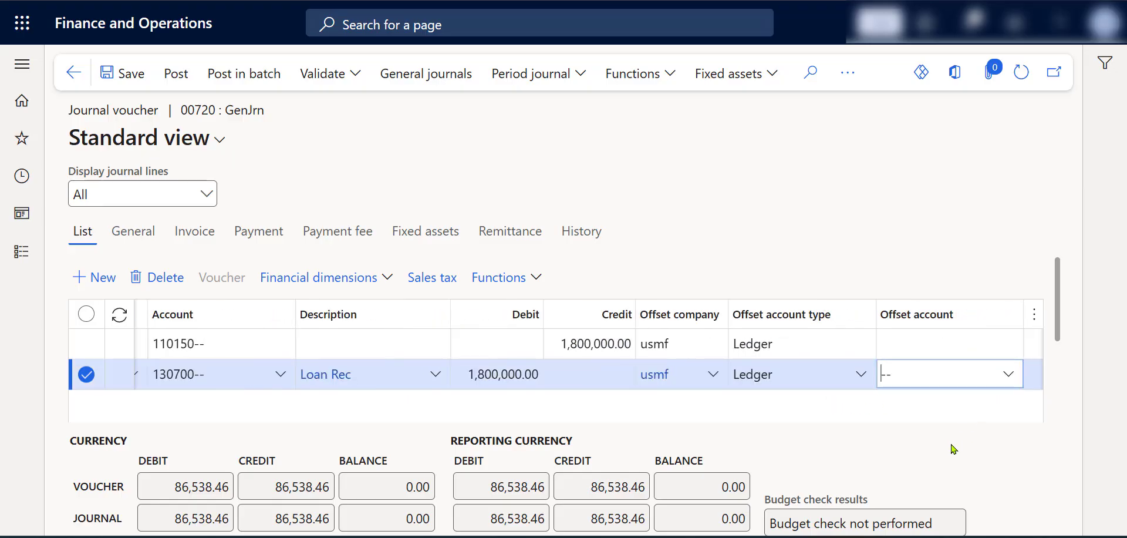
pyautogui.press('Tab')
pyautogui.press('Tab')
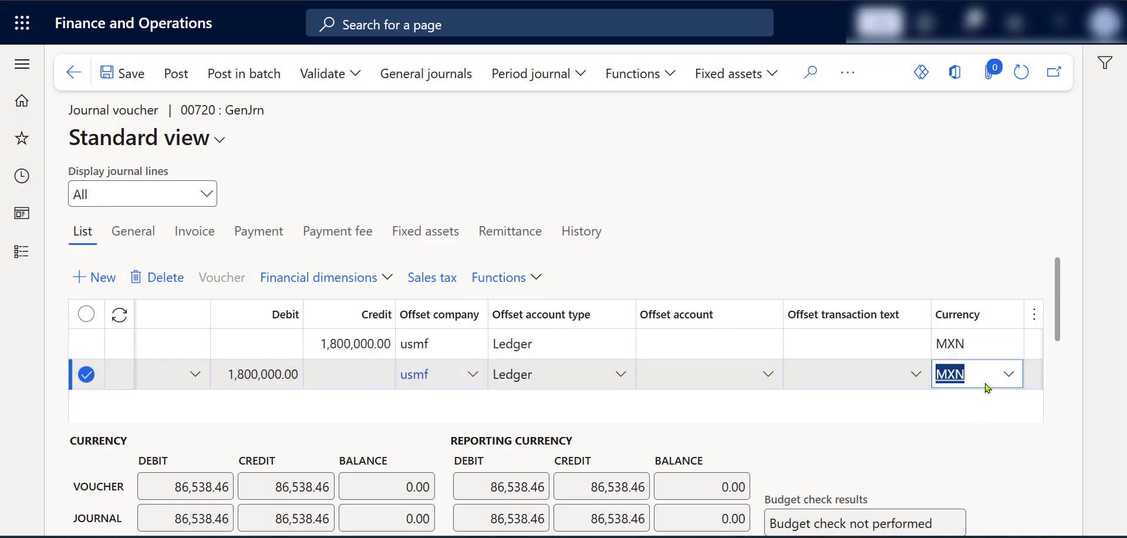
pyautogui.press('Tab')
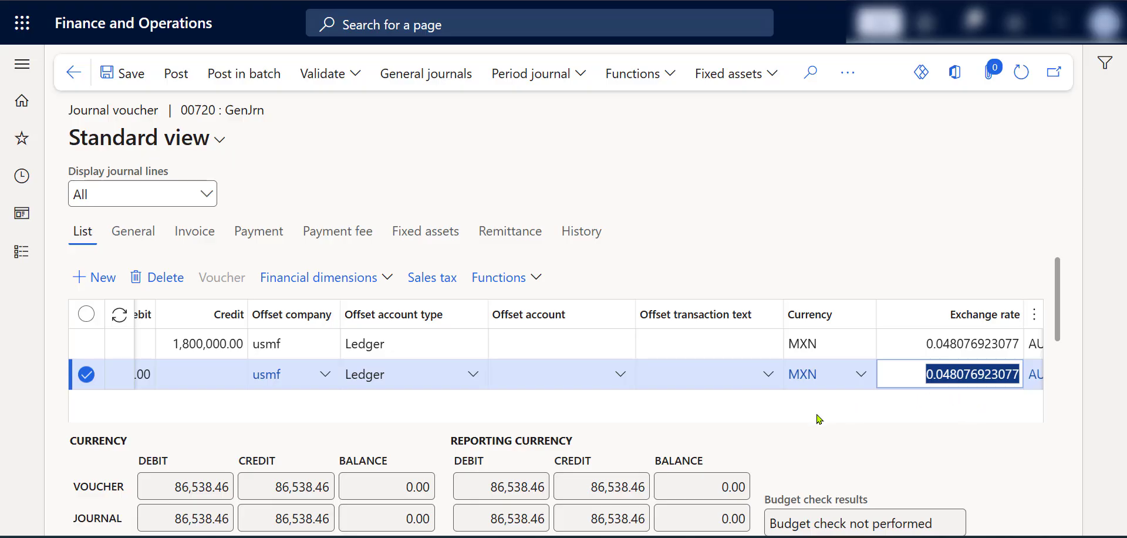
pyautogui.click(680, 376)
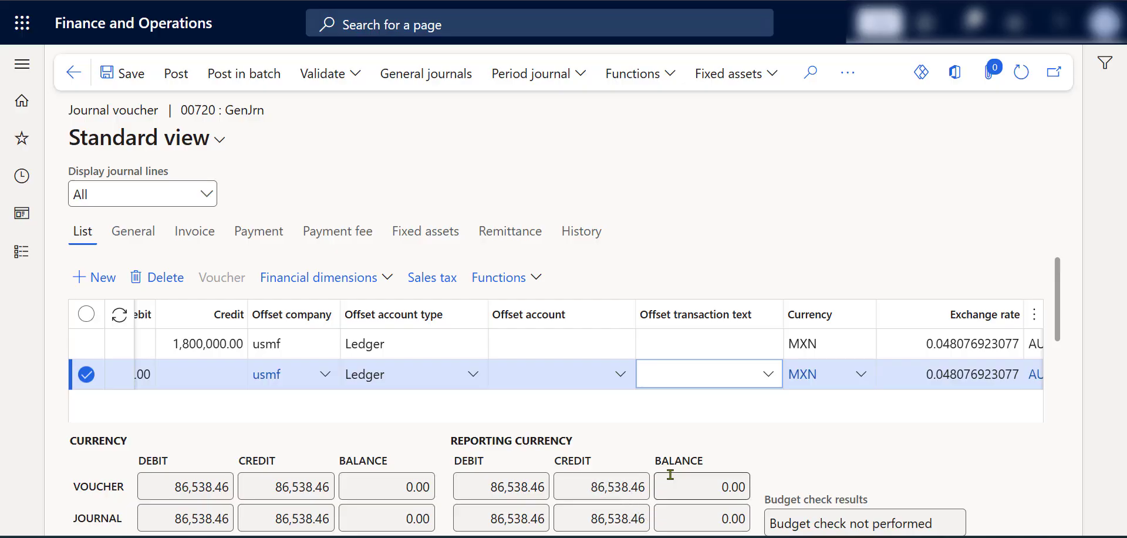
pyautogui.click(596, 490)
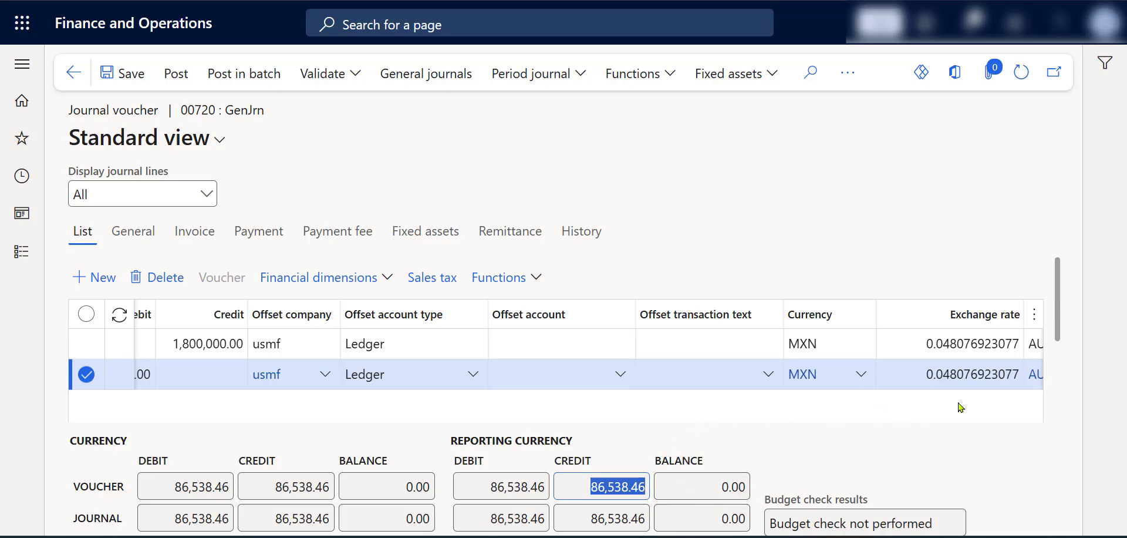
pyautogui.moveTo(628, 410); pyautogui.dragTo(171, 359)
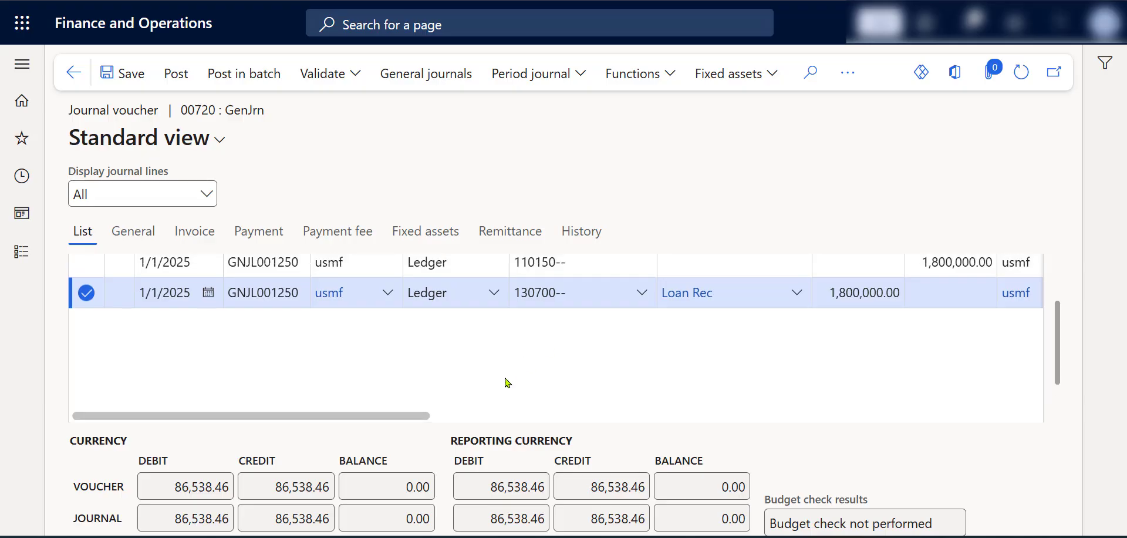
pyautogui.click(589, 344)
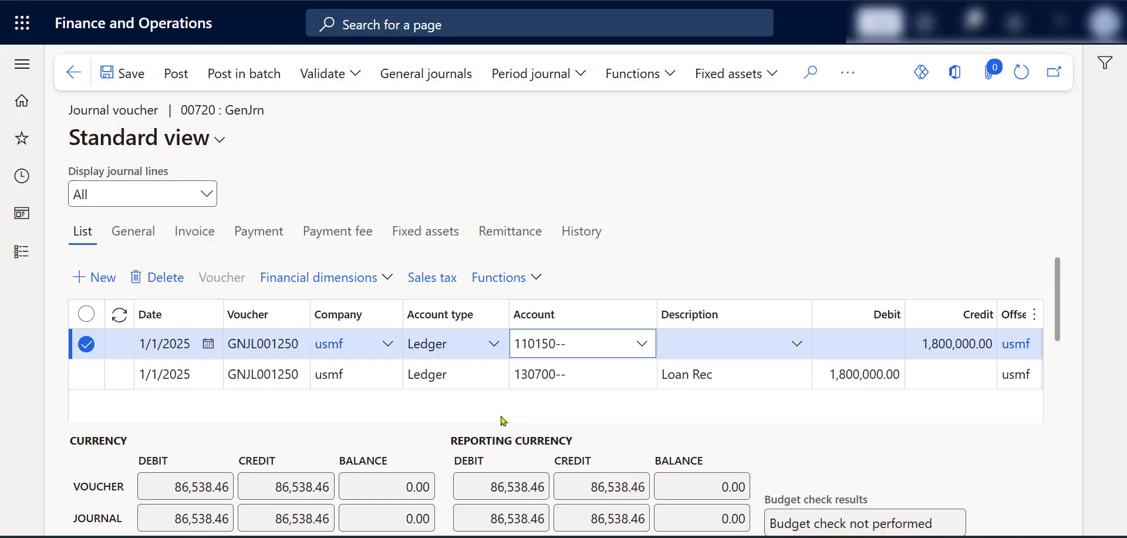
# - Change the credit line's account type to Bank and its account to USMF PAYRL
pyautogui.click(495, 346)
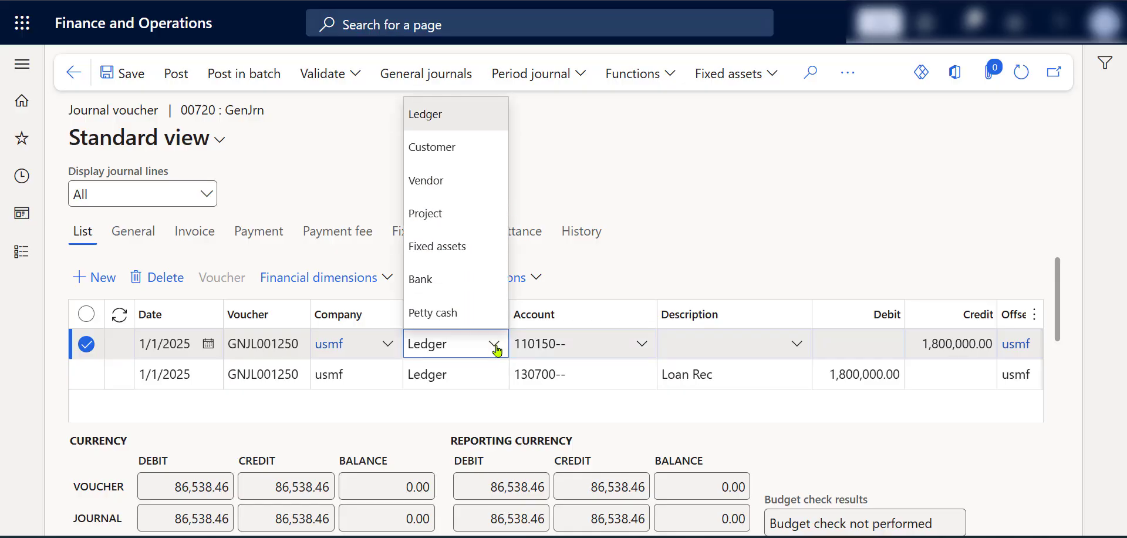
pyautogui.click(477, 280)
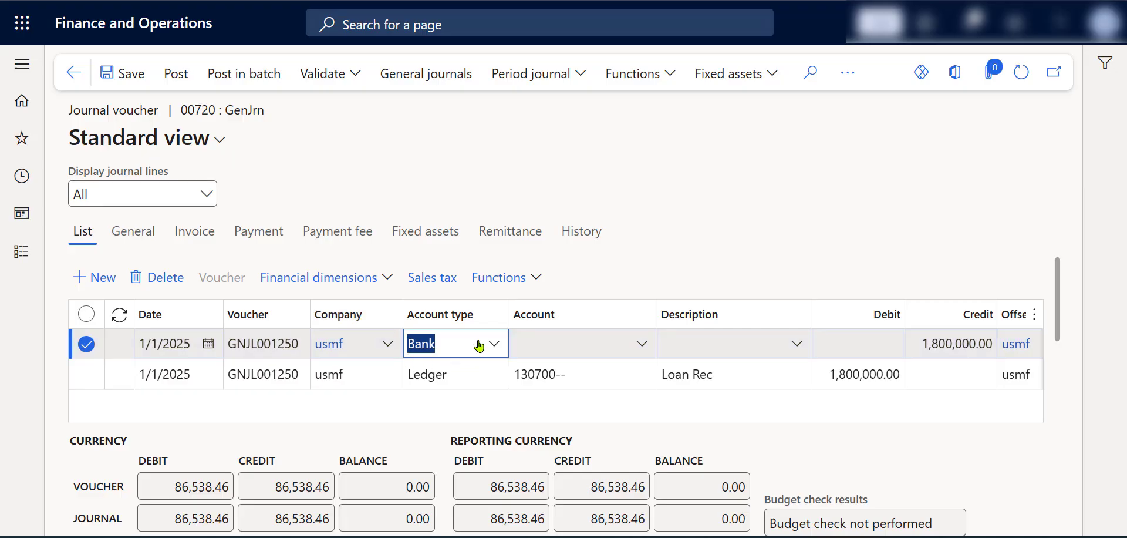
pyautogui.click(641, 345)
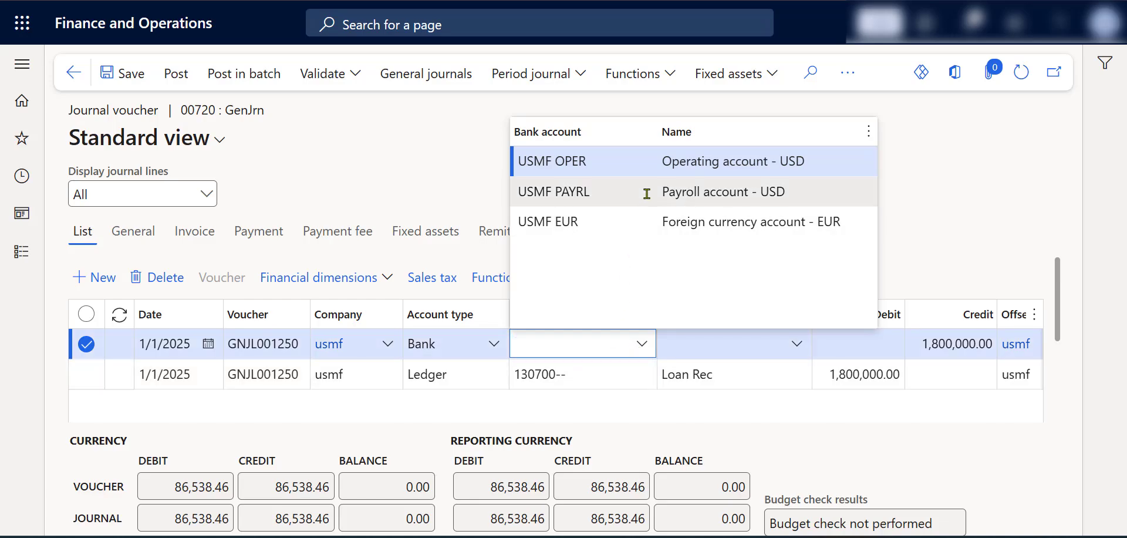
pyautogui.moveTo(646, 194)
pyautogui.click(654, 194)
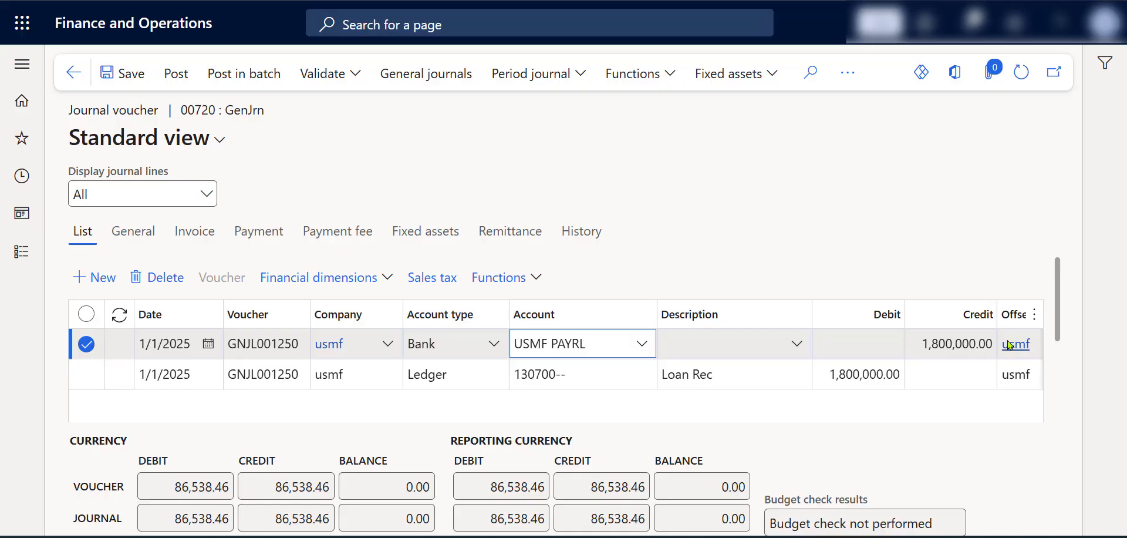
# - Set the currency of the 1,800,000.00 bank credit line to MXN
pyautogui.click(959, 351)
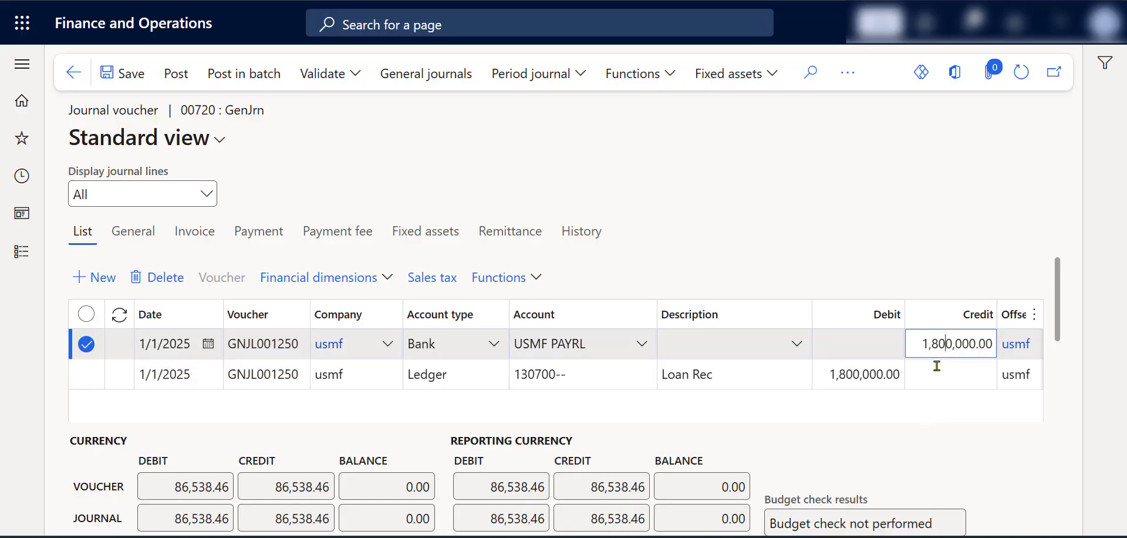
pyautogui.press('Tab')
pyautogui.press('Tab')
pyautogui.press('Tab')
pyautogui.press('Tab')
pyautogui.press('Tab')
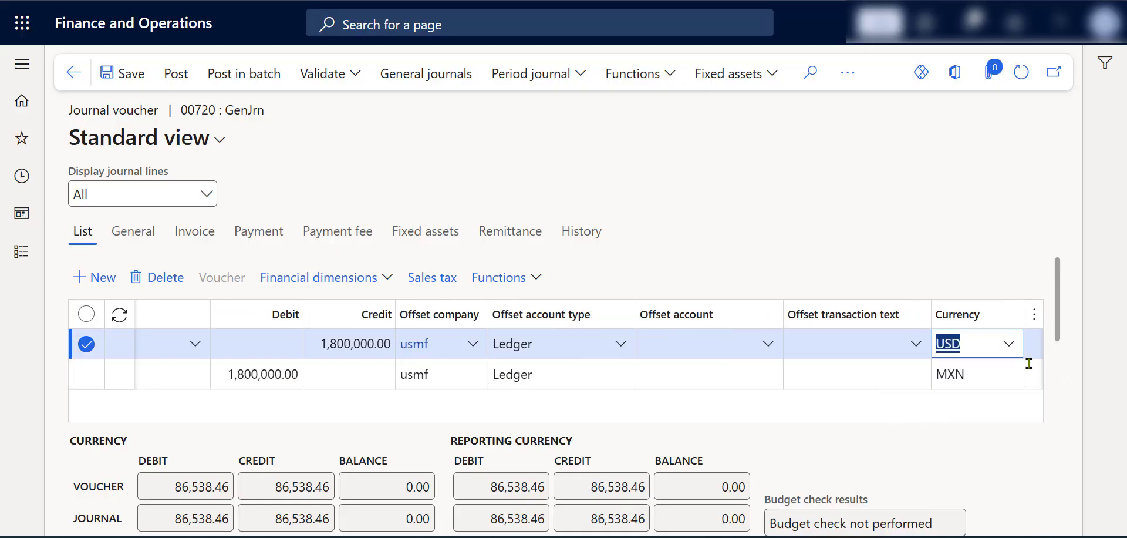
pyautogui.click(1011, 345)
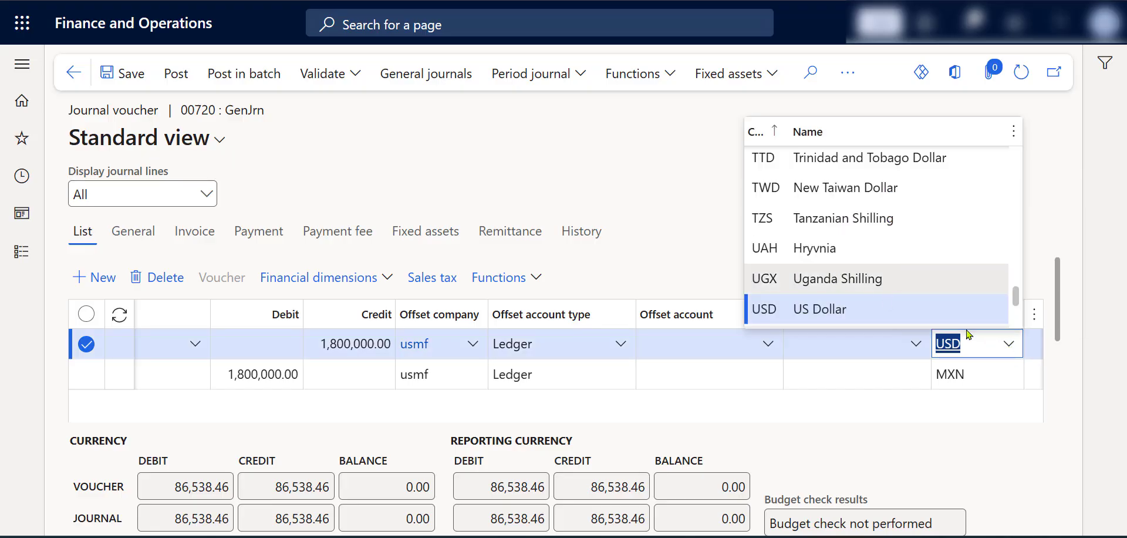
pyautogui.write('mxn')
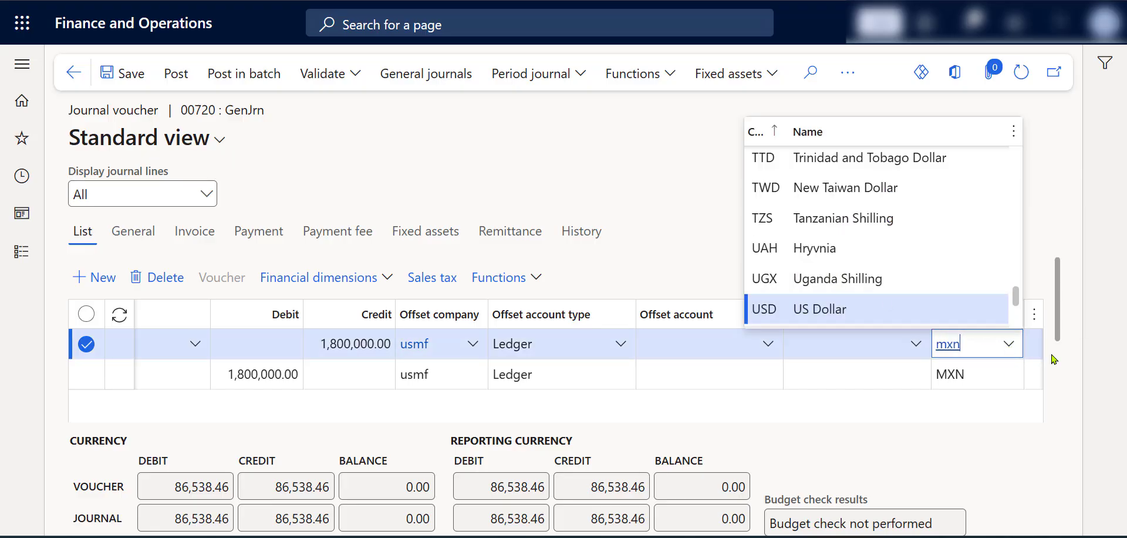
pyautogui.click(890, 156)
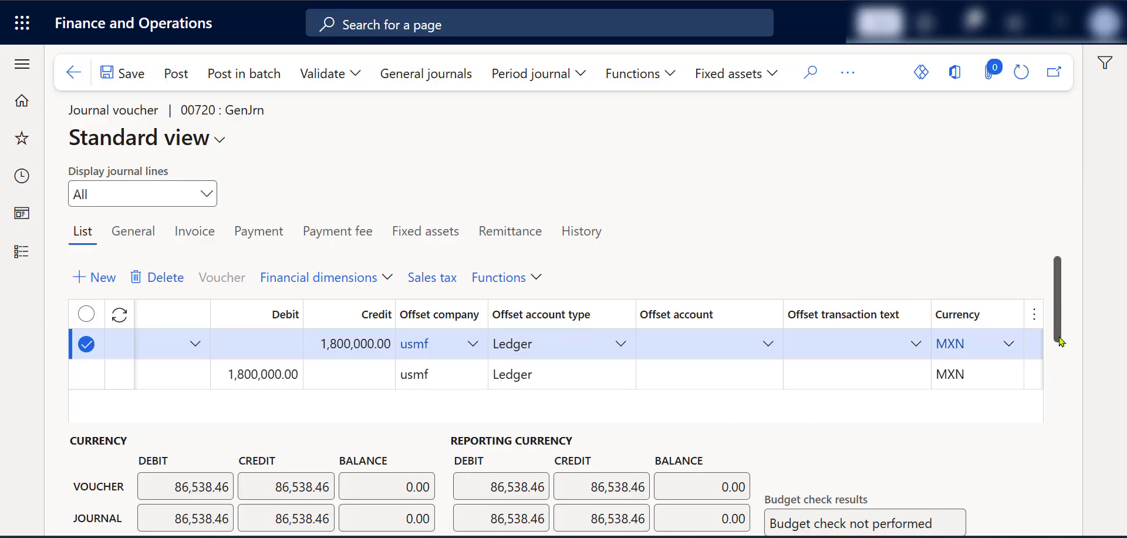
pyautogui.moveTo(1060, 339)
pyautogui.mouseDown()
pyautogui.moveTo(1065, 357)
pyautogui.moveTo(1065, 340)
pyautogui.mouseUp()
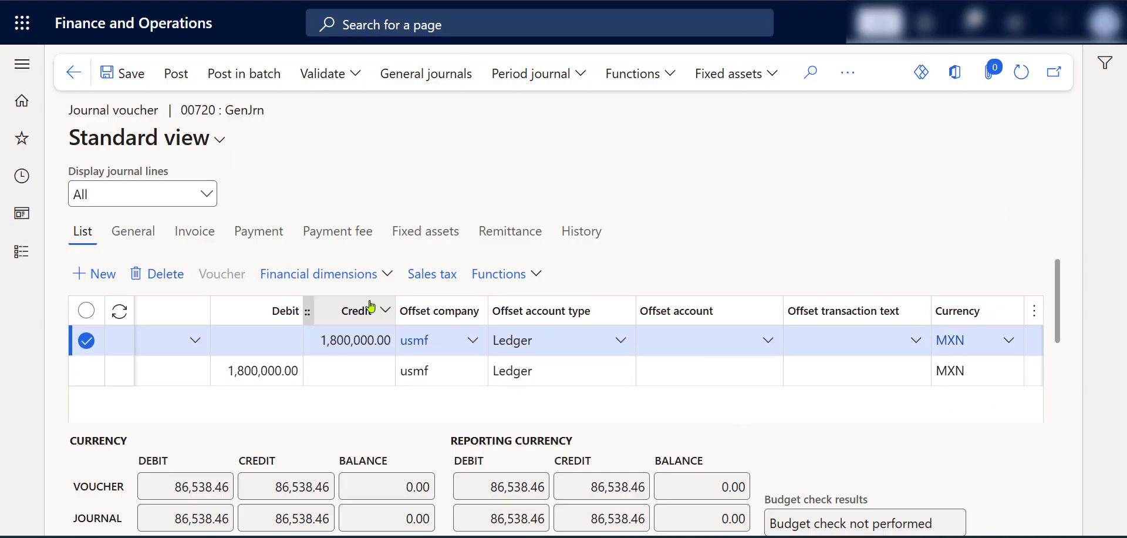
# - Switch to the Loan Design workbook in Excel and review the D365 Steps sheet and the Accounting Entries sheet
pyautogui.hotkey('alt', 'Tab')
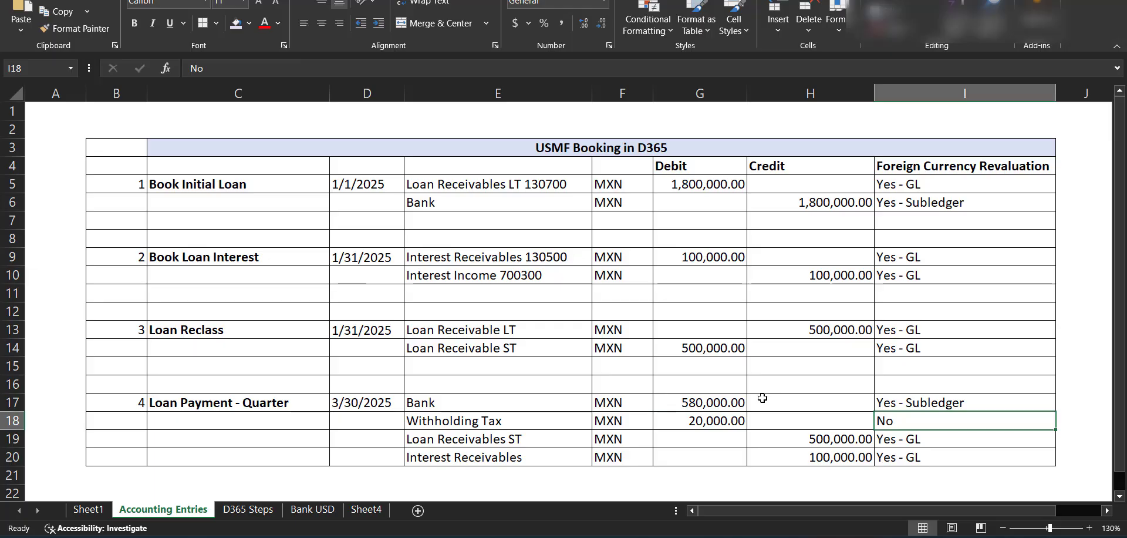
pyautogui.click(247, 511)
pyautogui.click(289, 338)
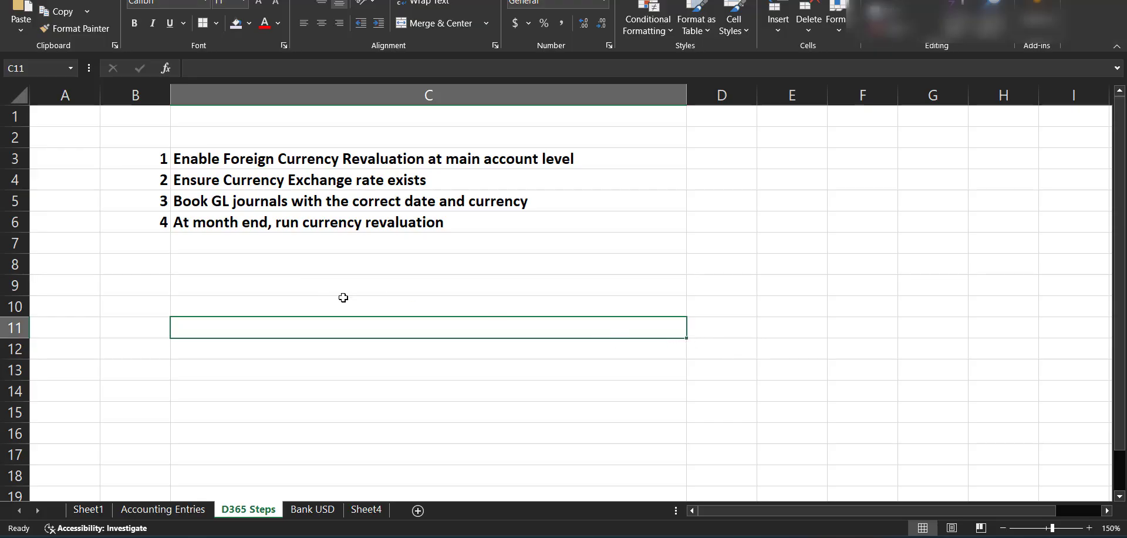
pyautogui.click(646, 160)
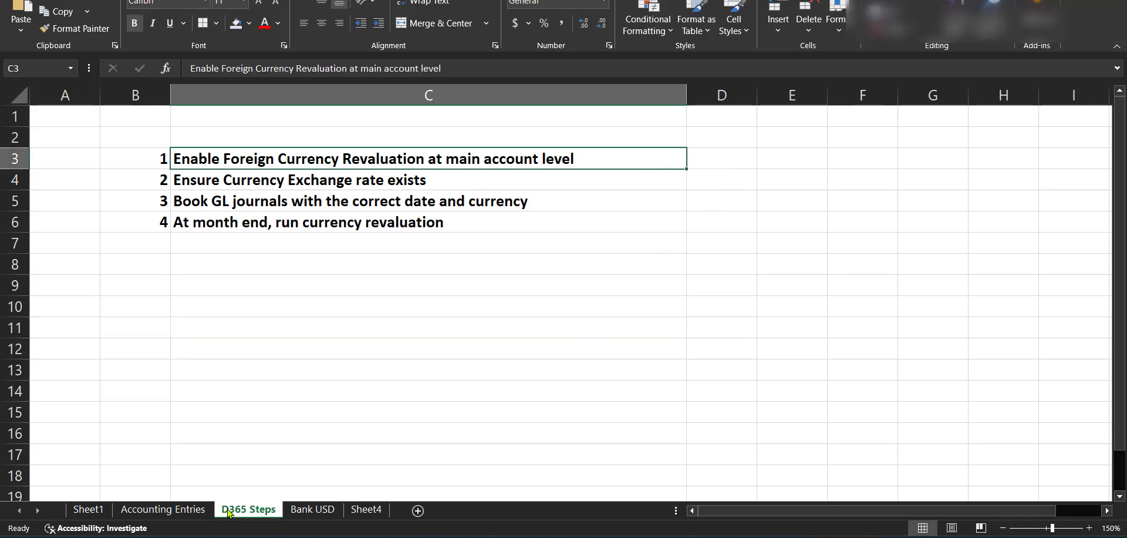
pyautogui.click(193, 510)
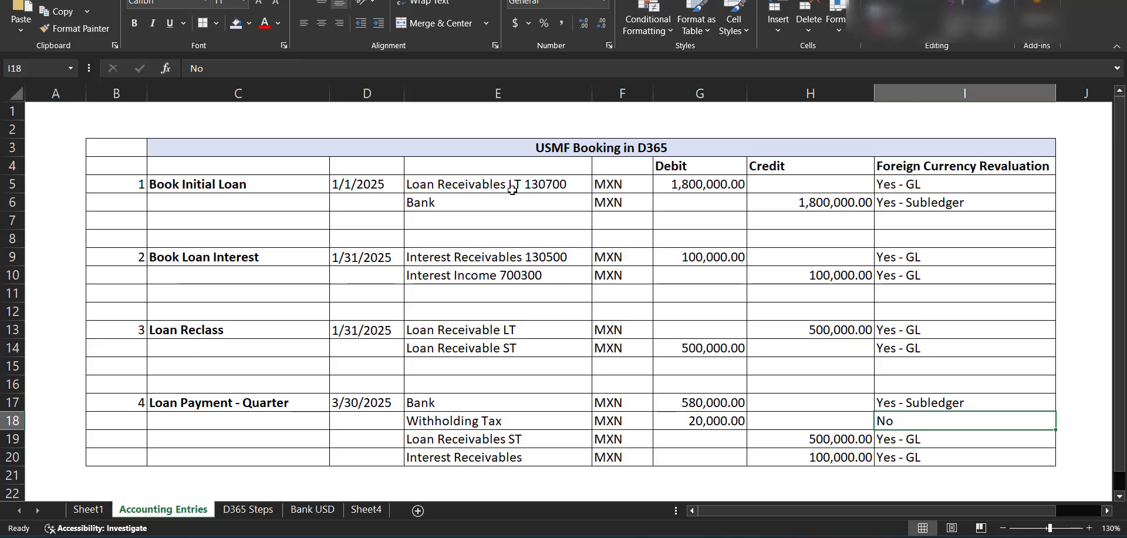
# - Switch back to Finance and Operations and open the Main accounts page of the General ledger module
pyautogui.hotkey('alt', 'Tab')
pyautogui.hotkey('alt', 'Tab')
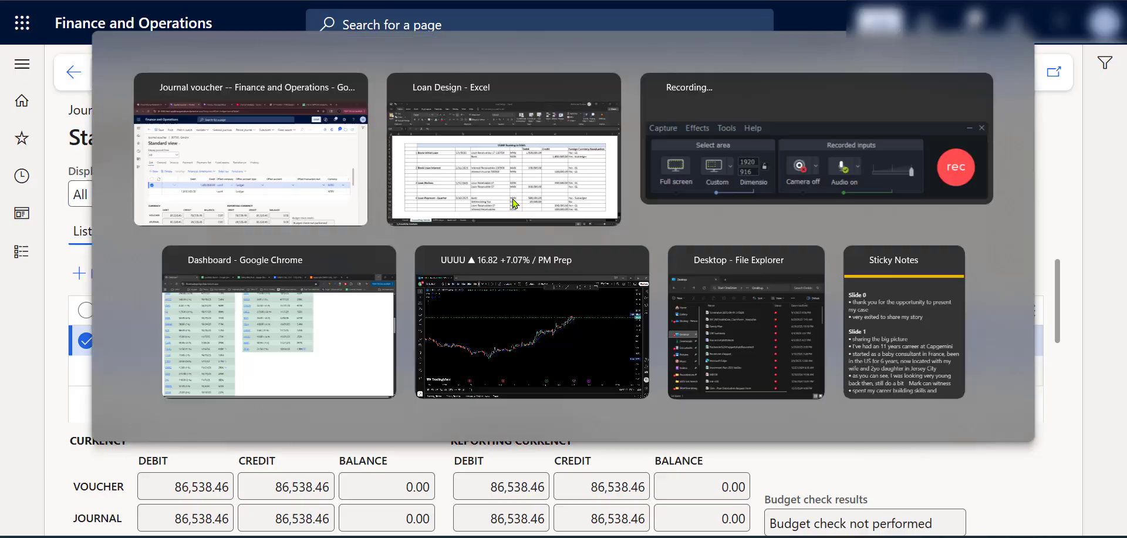
pyautogui.hotkey('ctrl', 'pagedown')
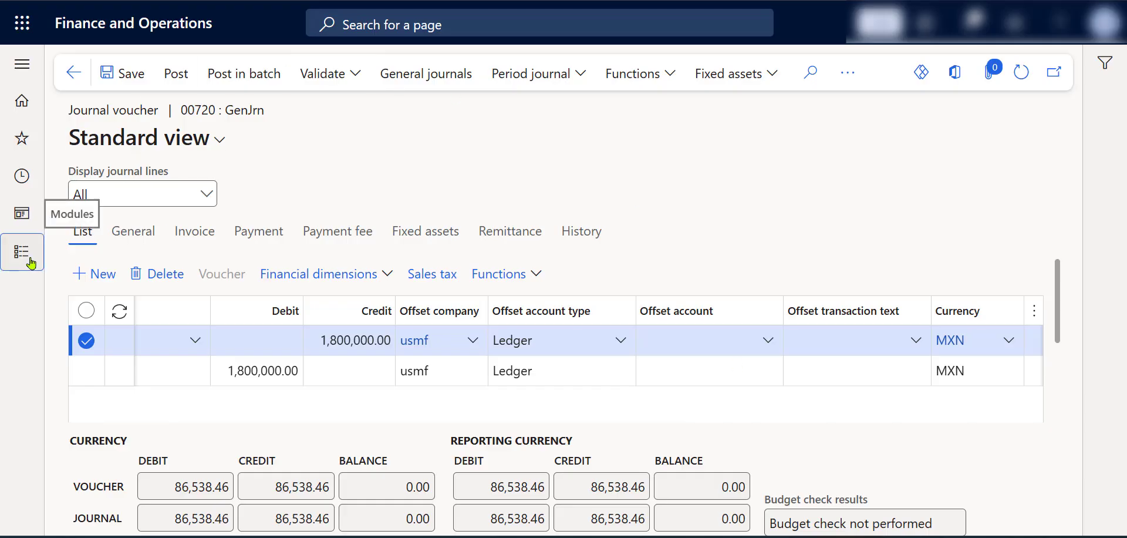
pyautogui.click(22, 252)
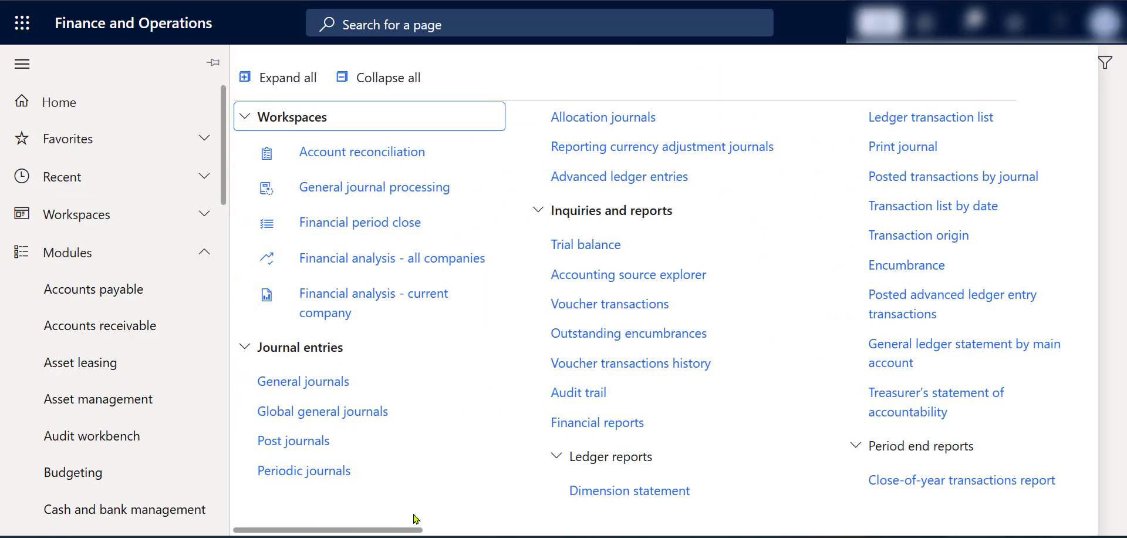
pyautogui.moveTo(406, 529); pyautogui.dragTo(742, 523)
pyautogui.click(919, 117)
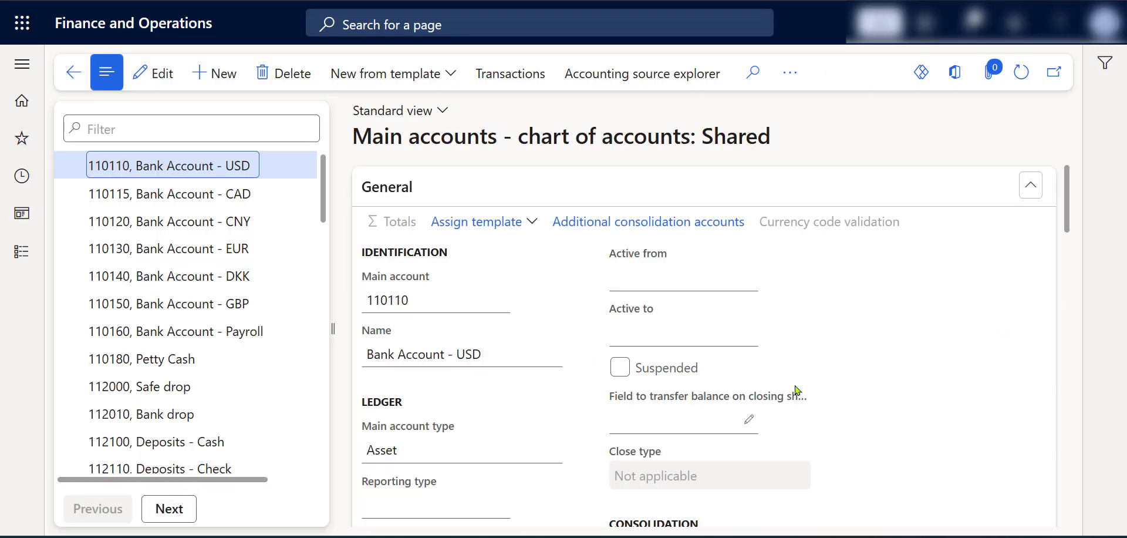
# - Check the foreign currency revaluation setting and the available exchange rate types of main account 110110, Bank Account - USD
pyautogui.scroll(-3, 792, 393)
pyautogui.scroll(-4, 791, 399)
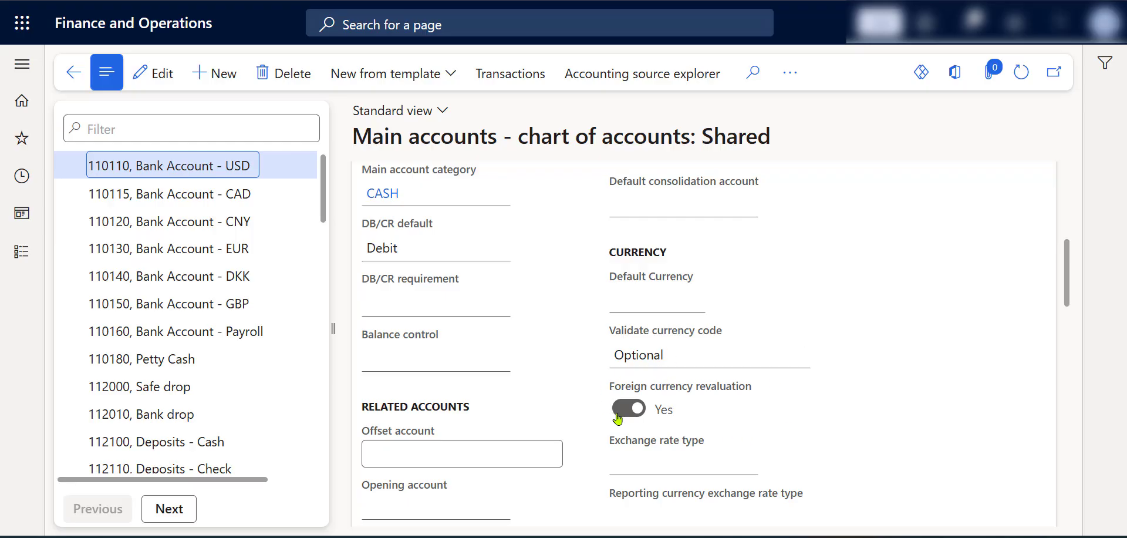
pyautogui.click(744, 469)
pyautogui.click(747, 468)
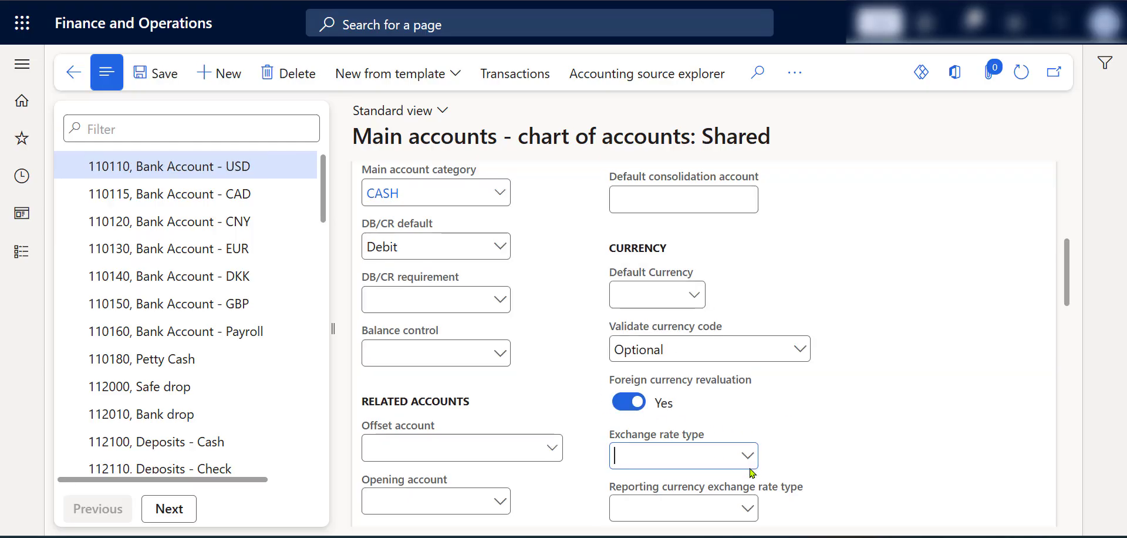
pyautogui.click(750, 458)
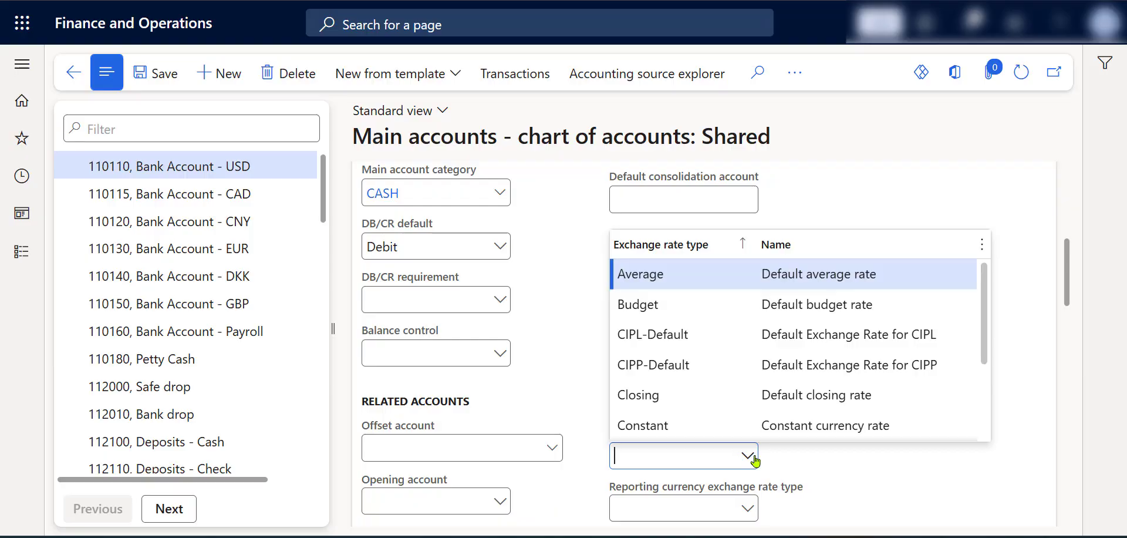
pyautogui.click(845, 460)
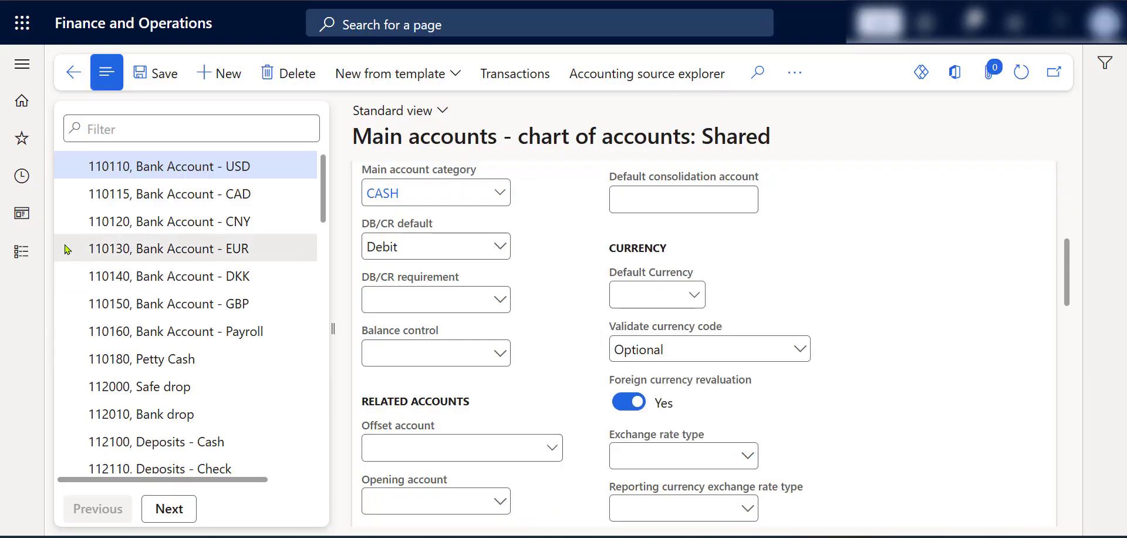
# - Open the Currency exchange rates page from the General ledger module
pyautogui.click(21, 251)
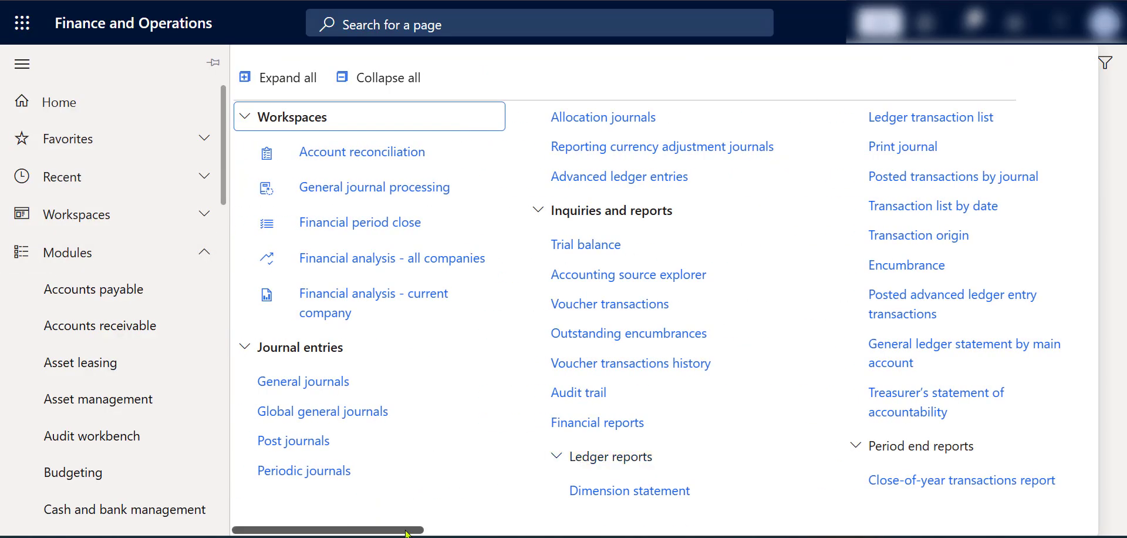
pyautogui.click(699, 530)
pyautogui.click(699, 530)
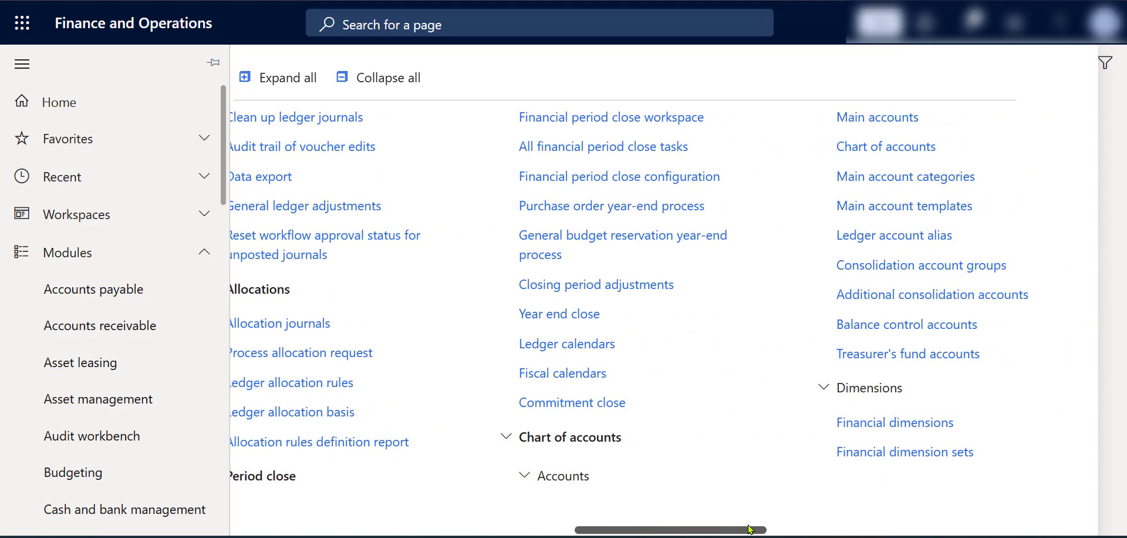
pyautogui.click(821, 528)
pyautogui.moveTo(821, 529); pyautogui.dragTo(874, 530)
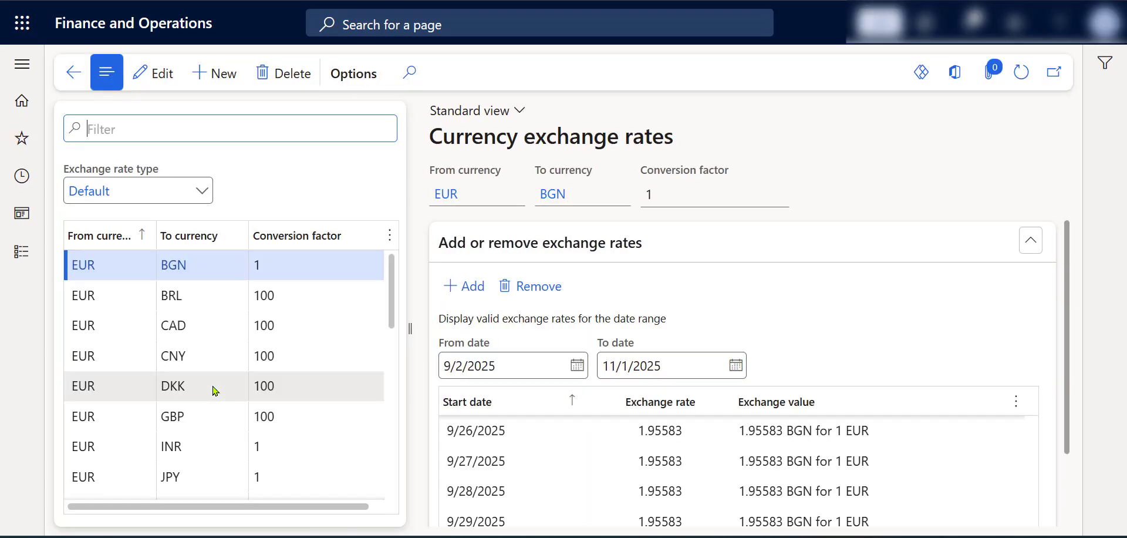
# - Filter the Default exchange rates to From currency USD and view the rates of the USD to MXN pair
pyautogui.click(120, 235)
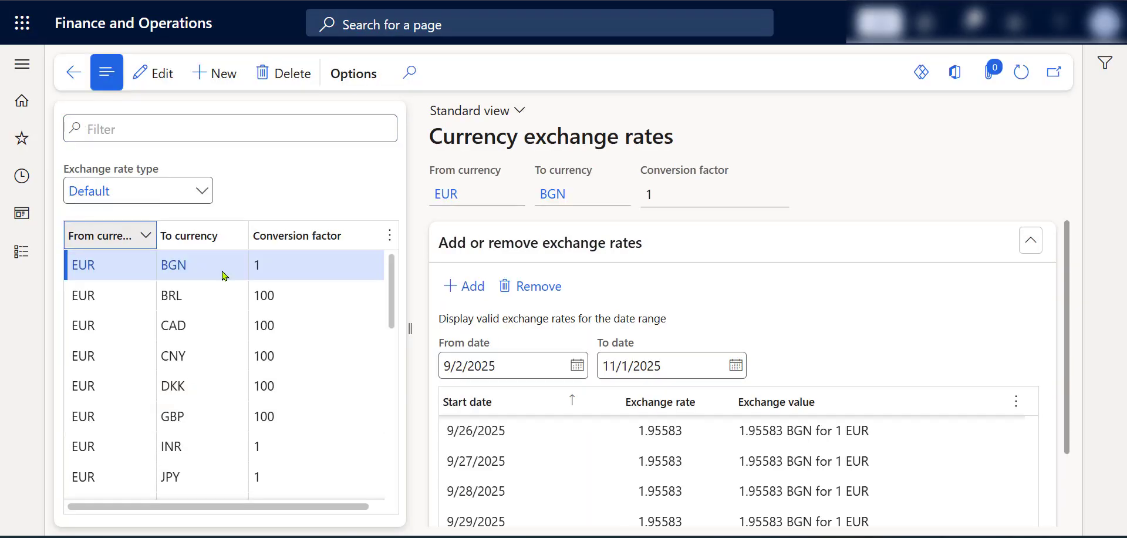
pyautogui.press('Return')
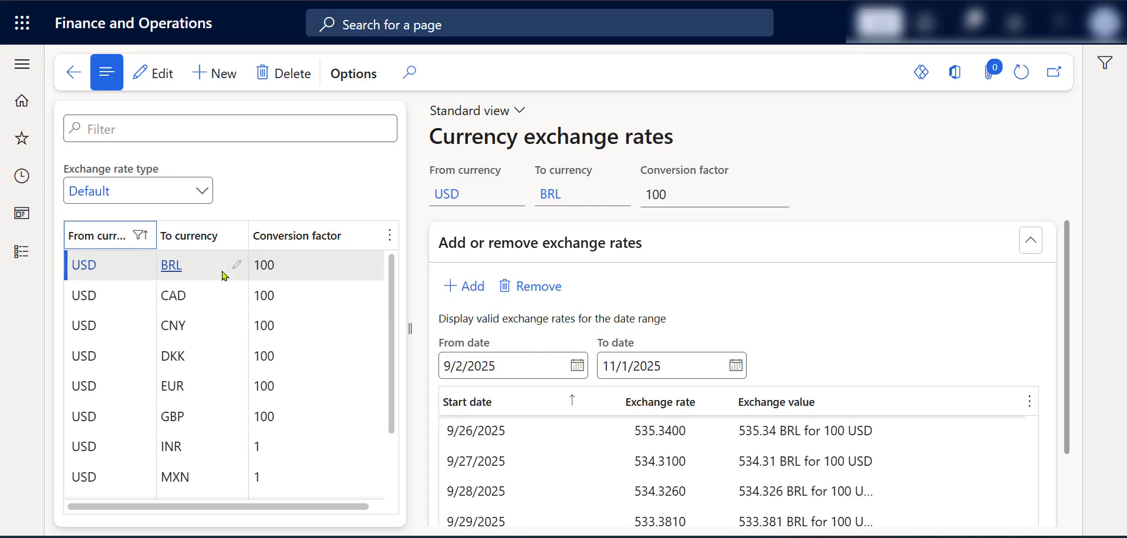
pyautogui.click(219, 478)
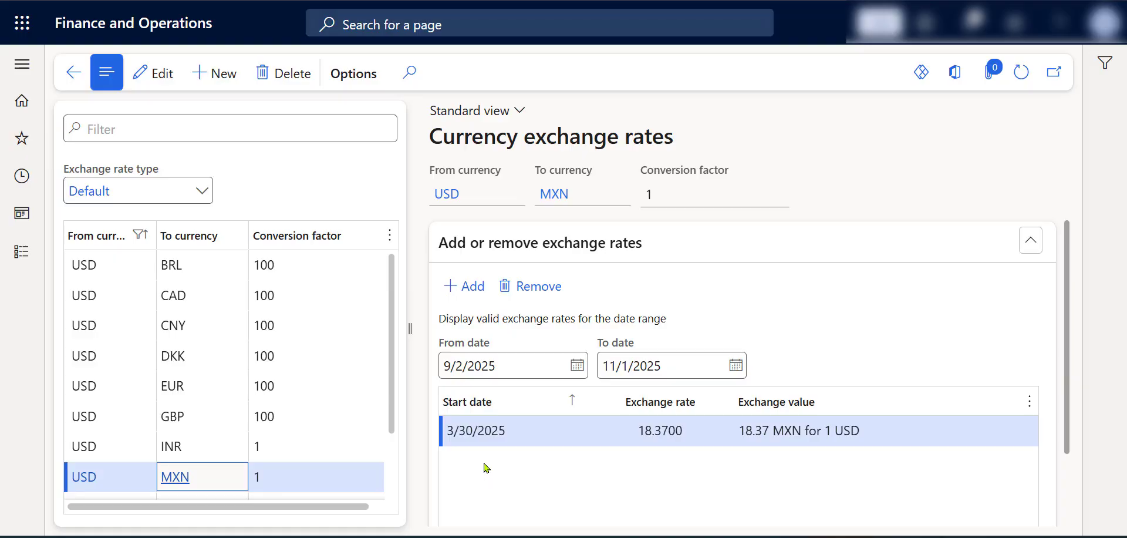
# - Review the month-end currency revaluation step in the Excel D365 Steps sheet, and return to Finance and Operations
pyautogui.hotkey('alt', 'Tab')
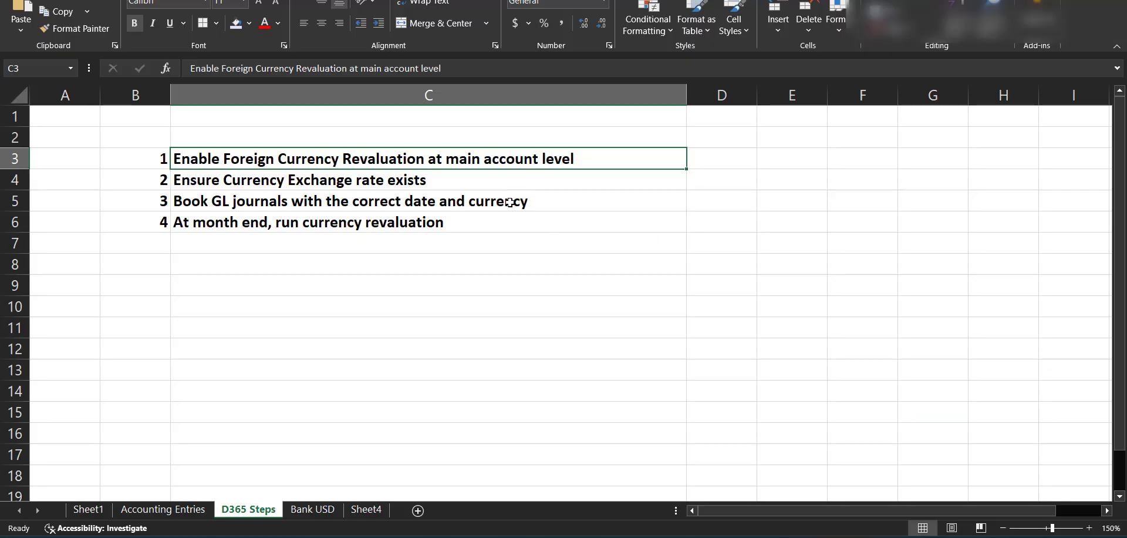
pyautogui.click(472, 224)
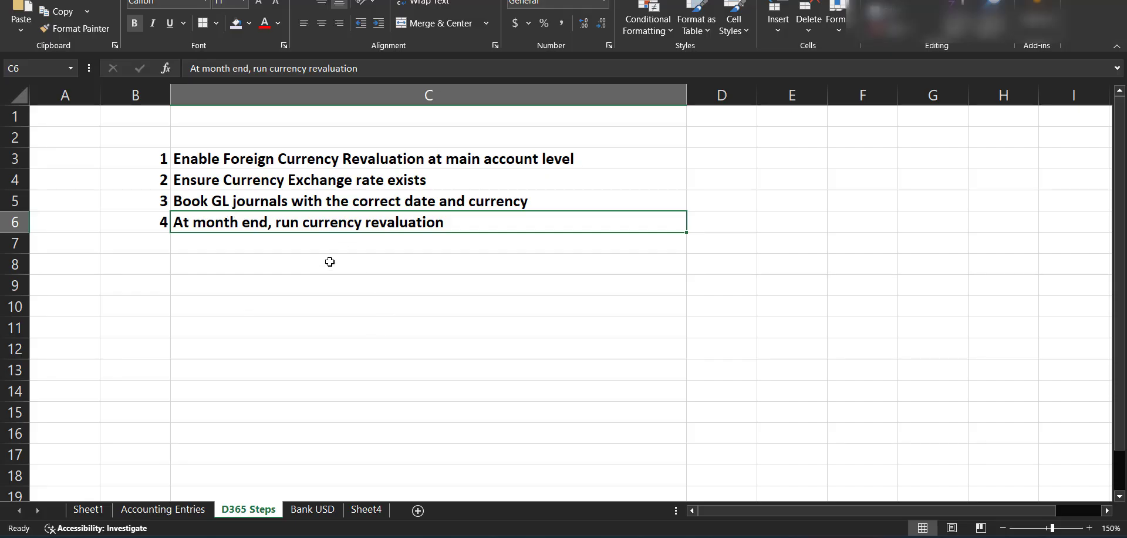
pyautogui.moveTo(781, 536)
pyautogui.click(765, 483)
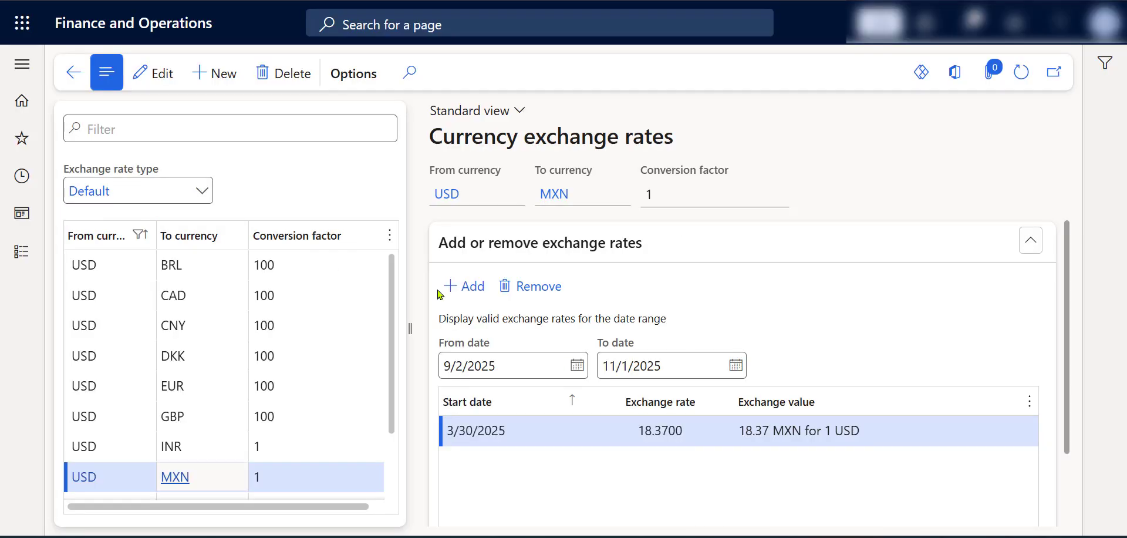
# - Open the foreign currency revaluation page from the General ledger module
pyautogui.click(34, 256)
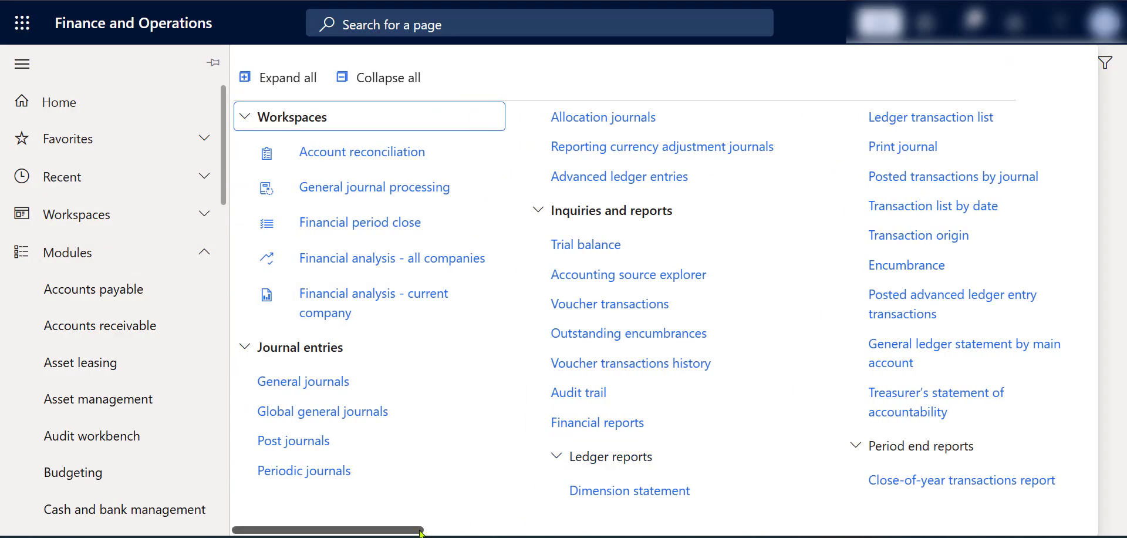
pyautogui.moveTo(422, 530); pyautogui.dragTo(611, 514)
pyautogui.click(642, 241)
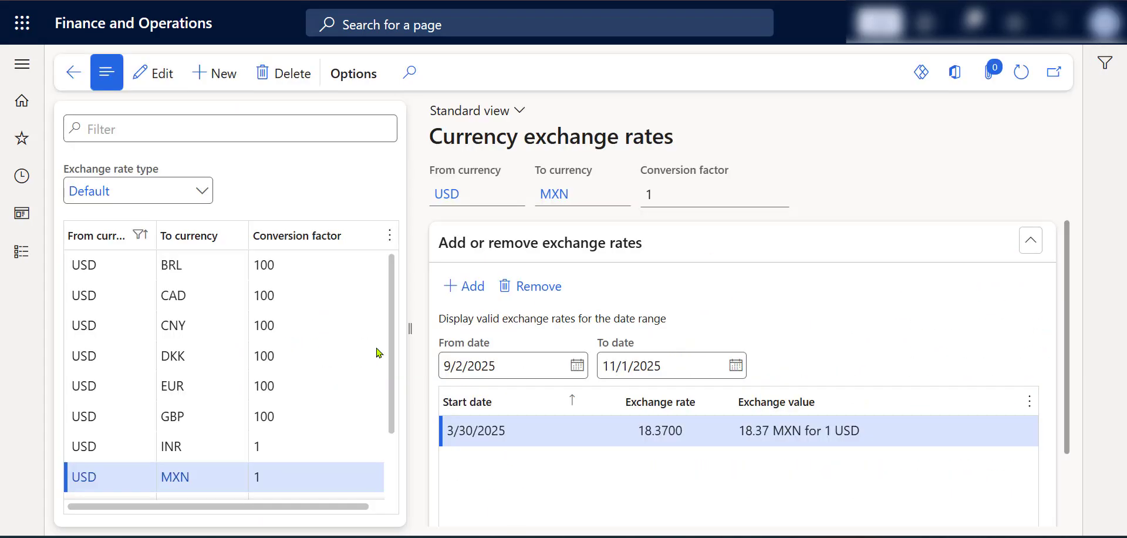